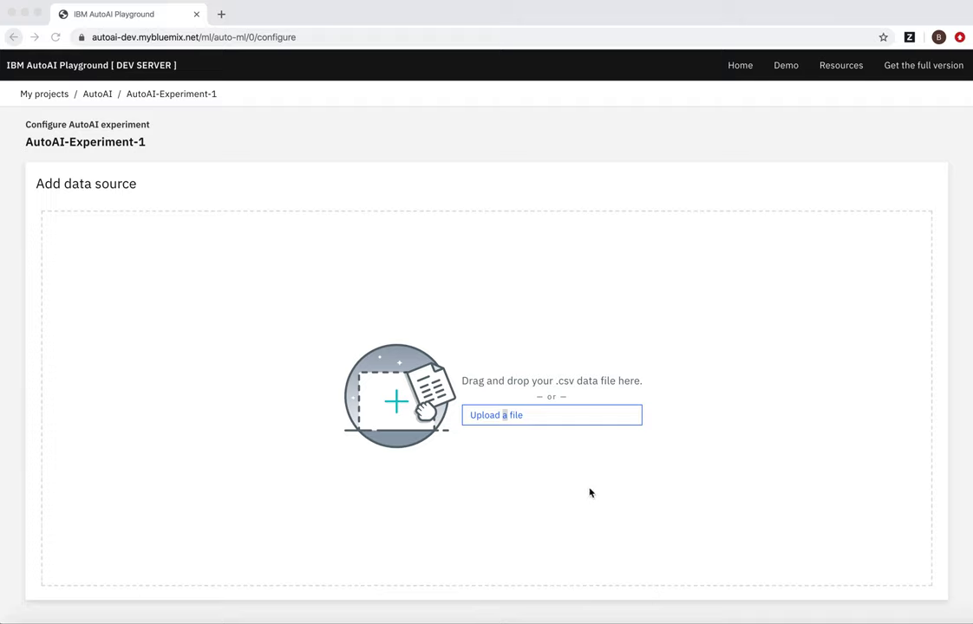
- Upload daily-min_temperatures_sub.csv and choose Temp as the column to forecast
{"action": "left_click", "coordinate": [515, 415]}
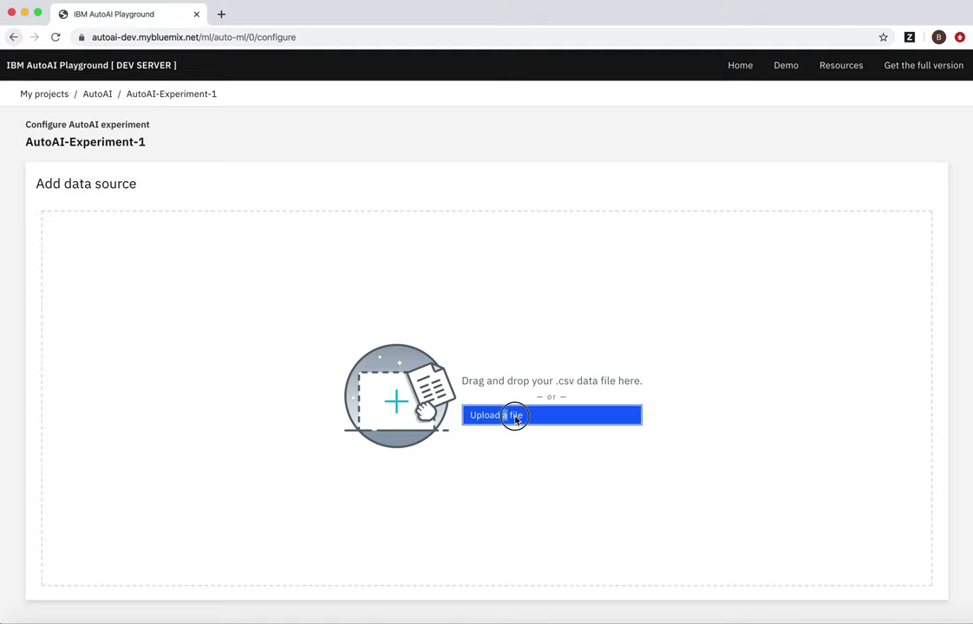
{"action": "left_click", "coordinate": [516, 416]}
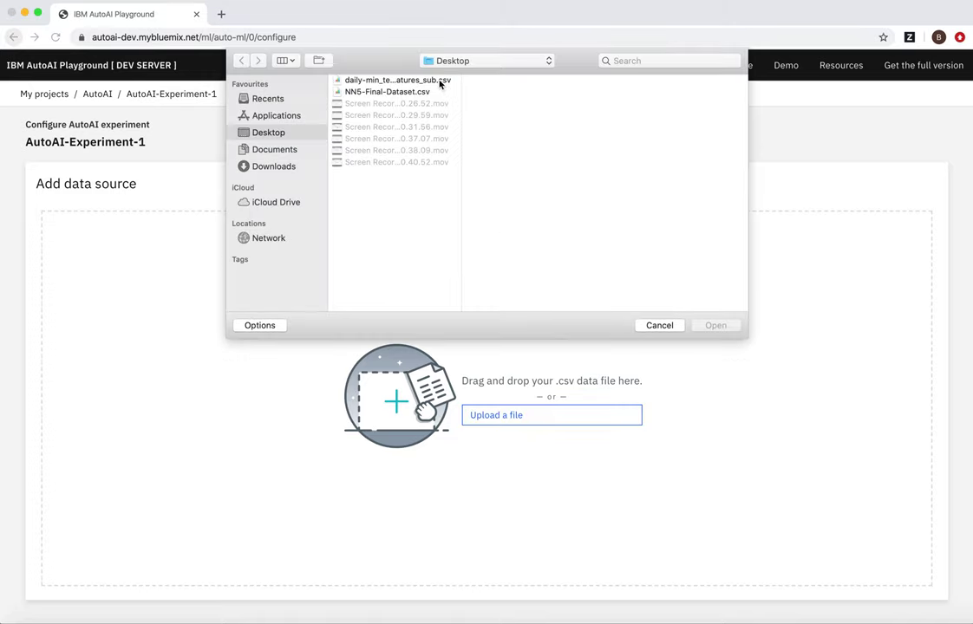
{"action": "left_click", "coordinate": [438, 80]}
{"action": "left_click", "coordinate": [725, 325]}
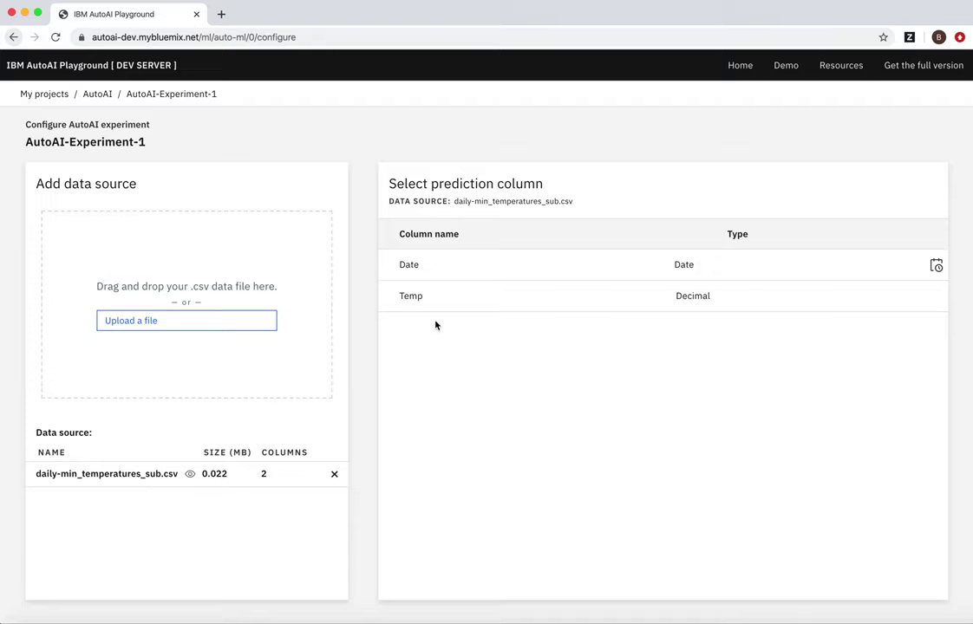
{"action": "left_click", "coordinate": [422, 297]}
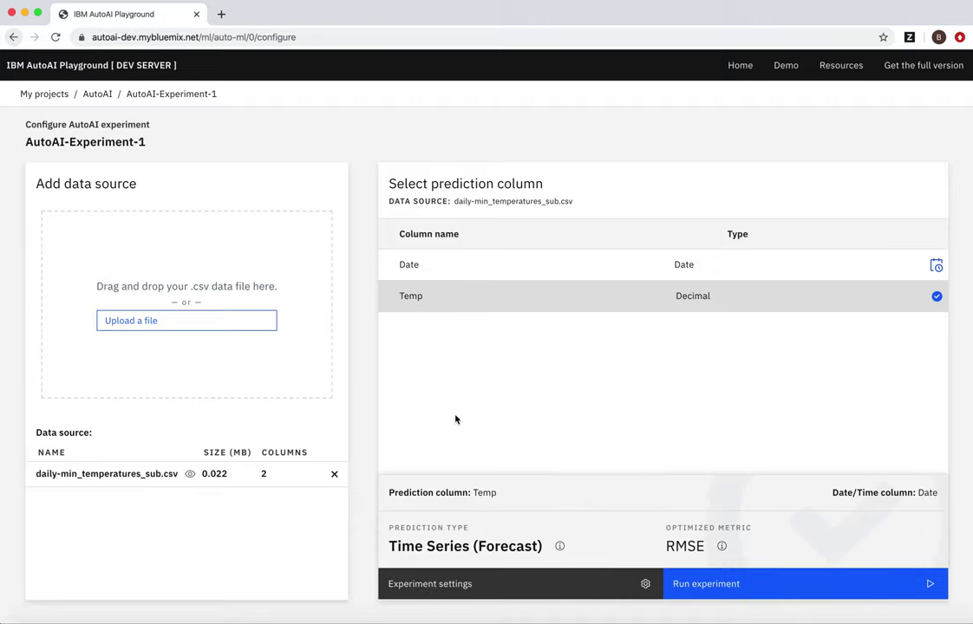
{"action": "left_click", "coordinate": [477, 585]}
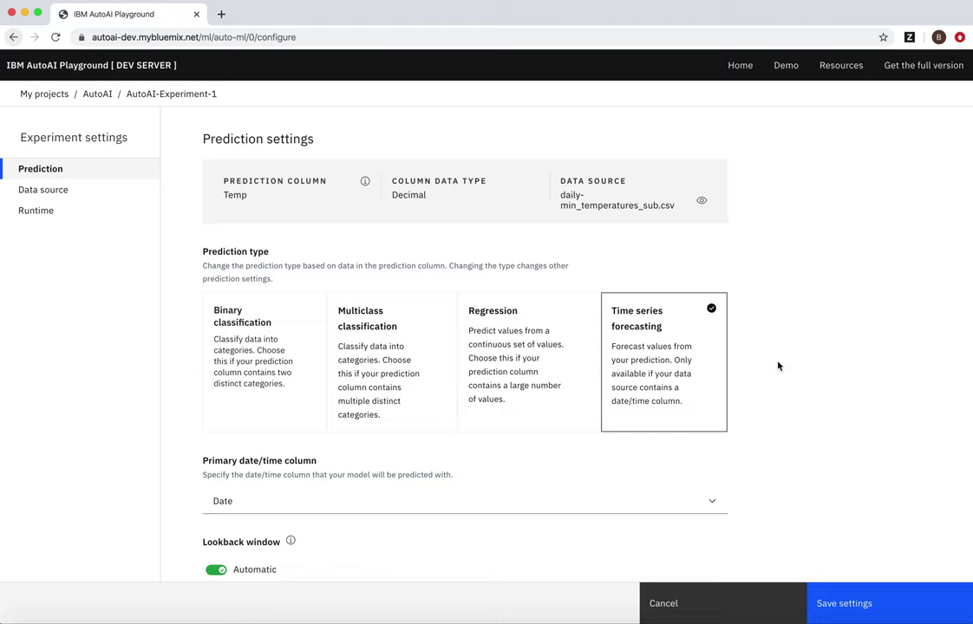
- Review the time series prediction settings down to Algorithms to test and exclude BATS
{"action": "scroll", "coordinate": [778, 366], "scroll_direction": "down", "scroll_amount": 3}
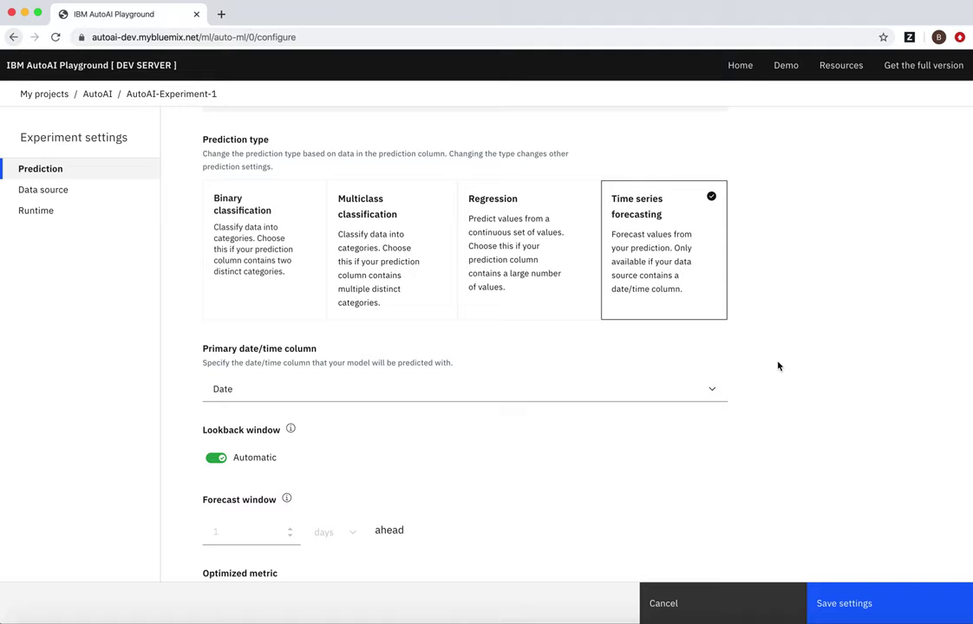
{"action": "scroll", "coordinate": [778, 366], "scroll_direction": "down", "scroll_amount": 2}
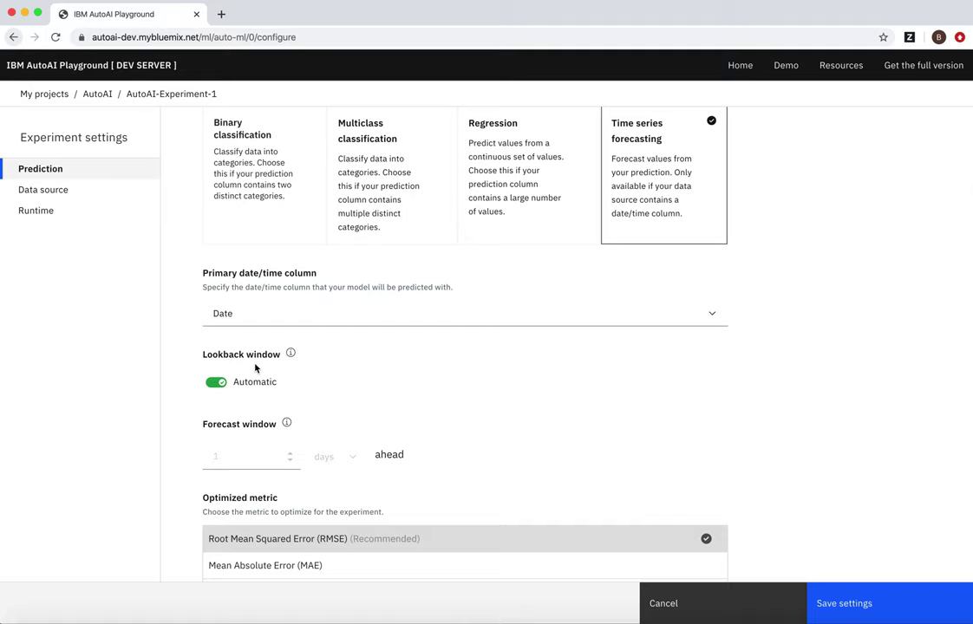
{"action": "scroll", "coordinate": [255, 368], "scroll_direction": "down", "scroll_amount": 1}
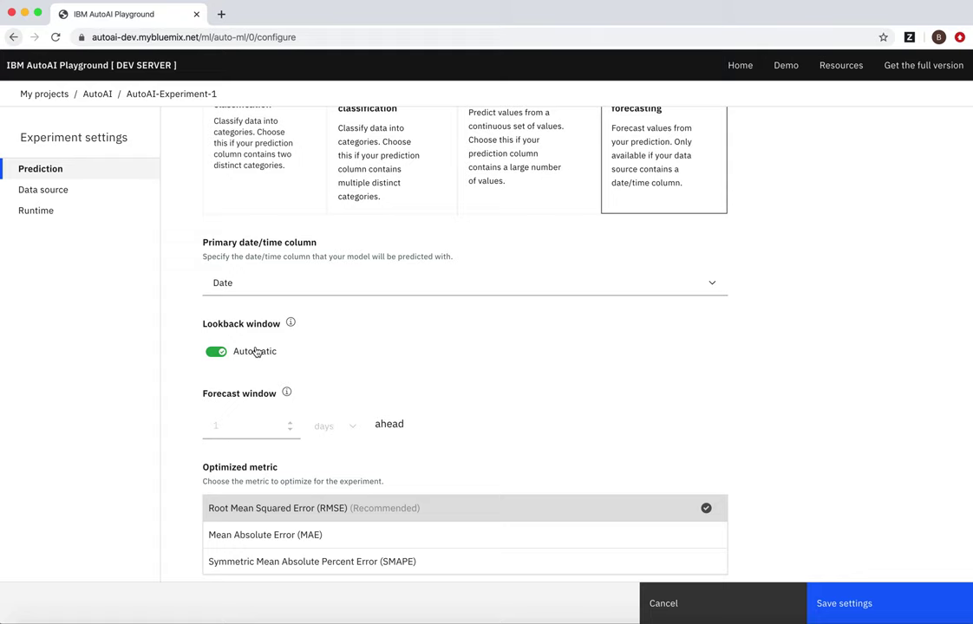
{"action": "scroll", "coordinate": [257, 351], "scroll_direction": "down", "scroll_amount": 1}
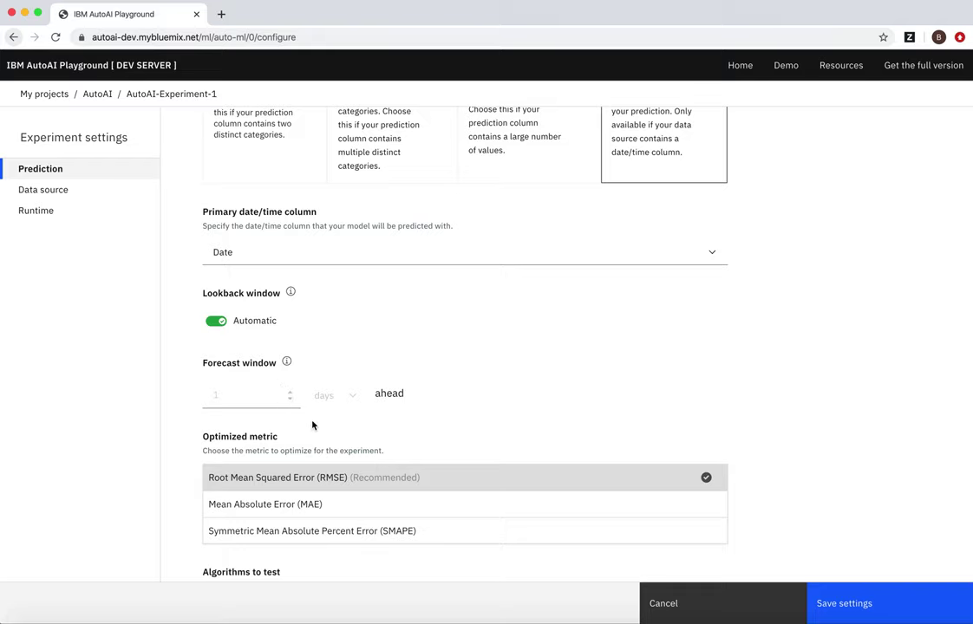
{"action": "scroll", "coordinate": [323, 449], "scroll_direction": "down", "scroll_amount": 3}
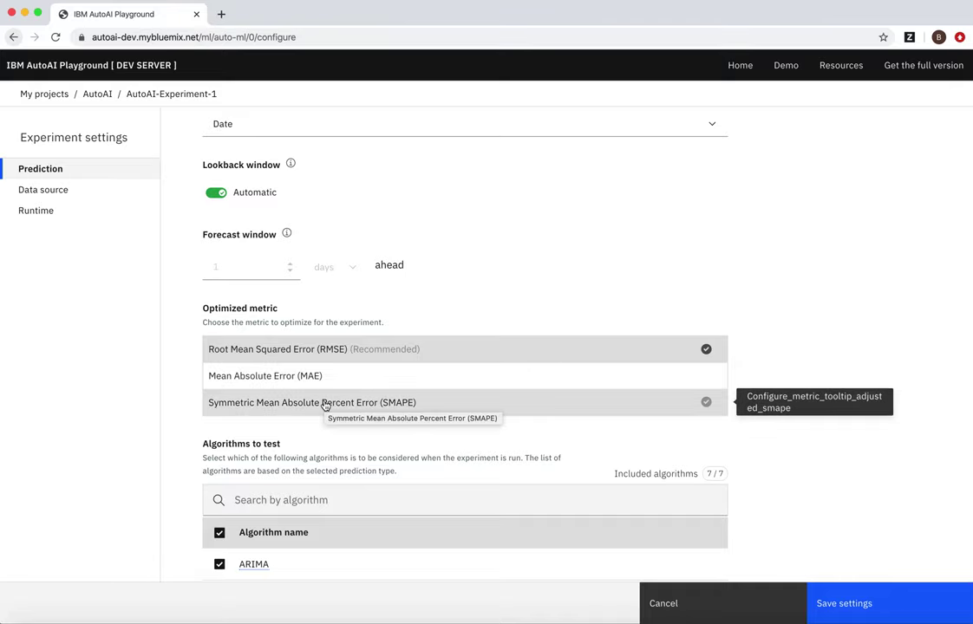
{"action": "scroll", "coordinate": [325, 405], "scroll_direction": "down", "scroll_amount": 3}
{"action": "scroll", "coordinate": [325, 405], "scroll_direction": "down", "scroll_amount": 2}
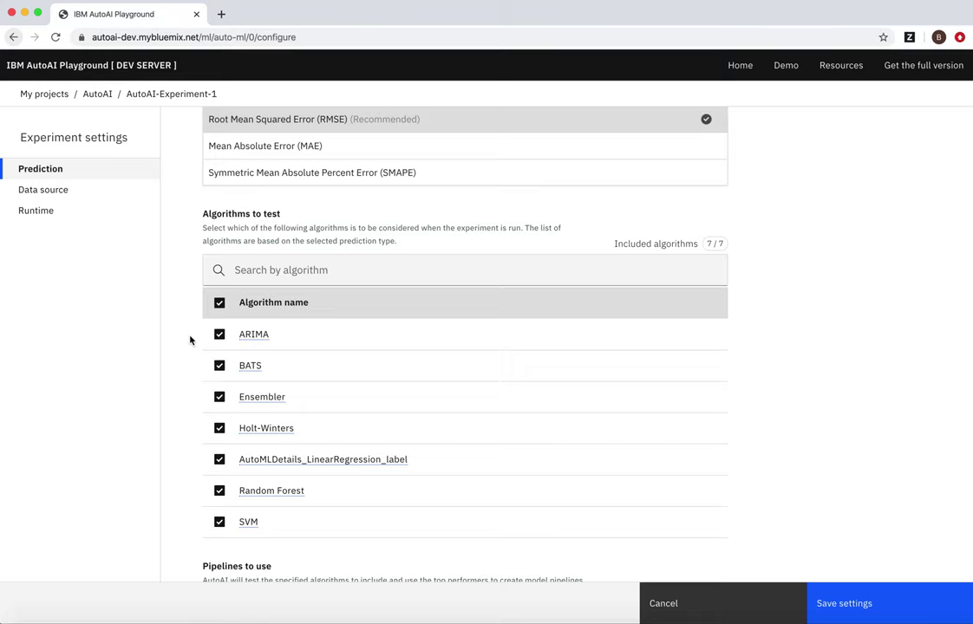
{"action": "scroll", "coordinate": [190, 340], "scroll_direction": "down", "scroll_amount": 1}
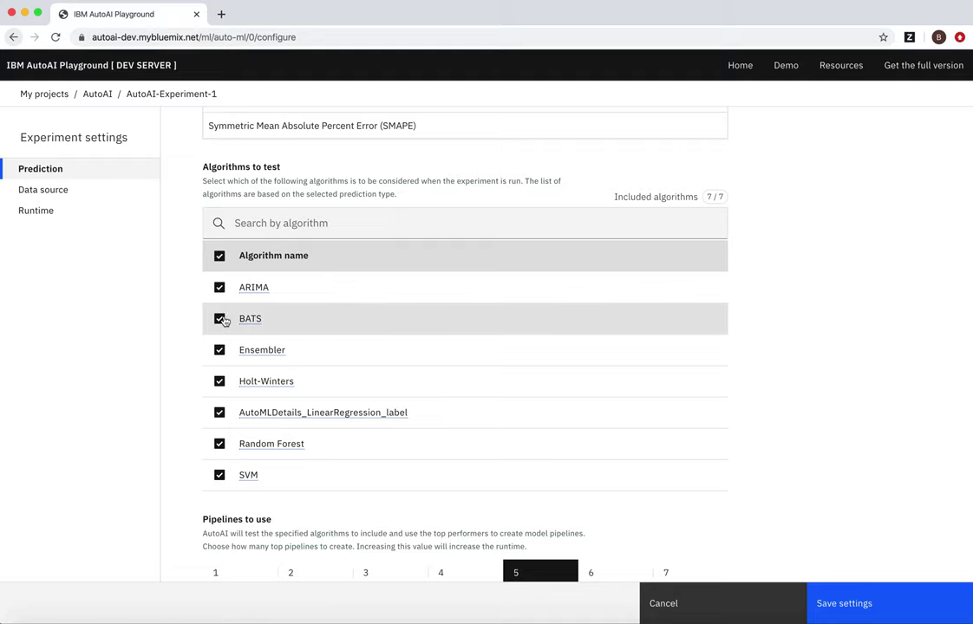
{"action": "left_click", "coordinate": [219, 319]}
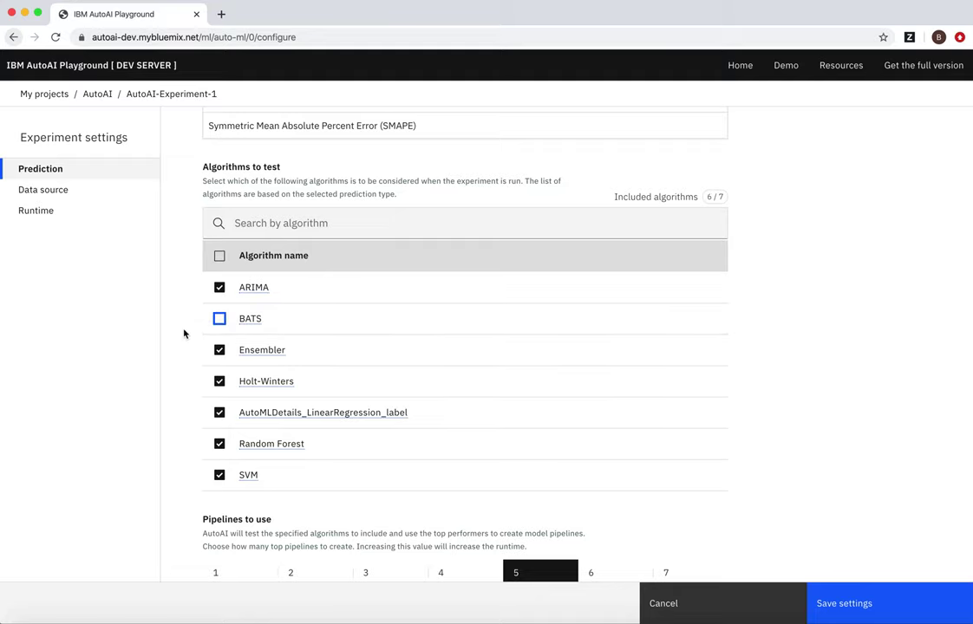
- Re-include BATS so all seven algorithms are tested, and save the settings
{"action": "scroll", "coordinate": [184, 334], "scroll_direction": "down", "scroll_amount": 1}
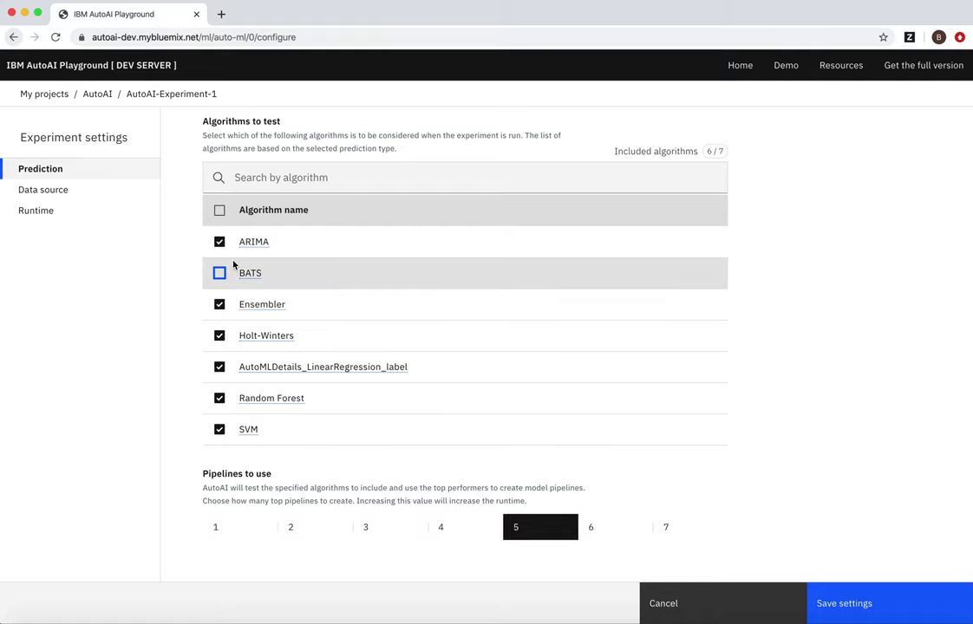
{"action": "left_click", "coordinate": [219, 270]}
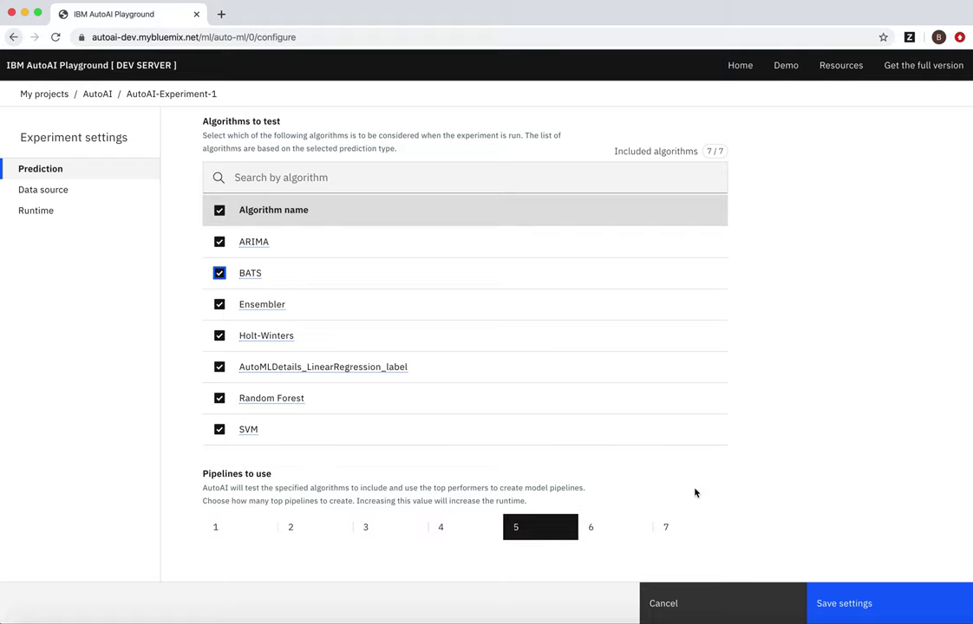
{"action": "left_click", "coordinate": [843, 606]}
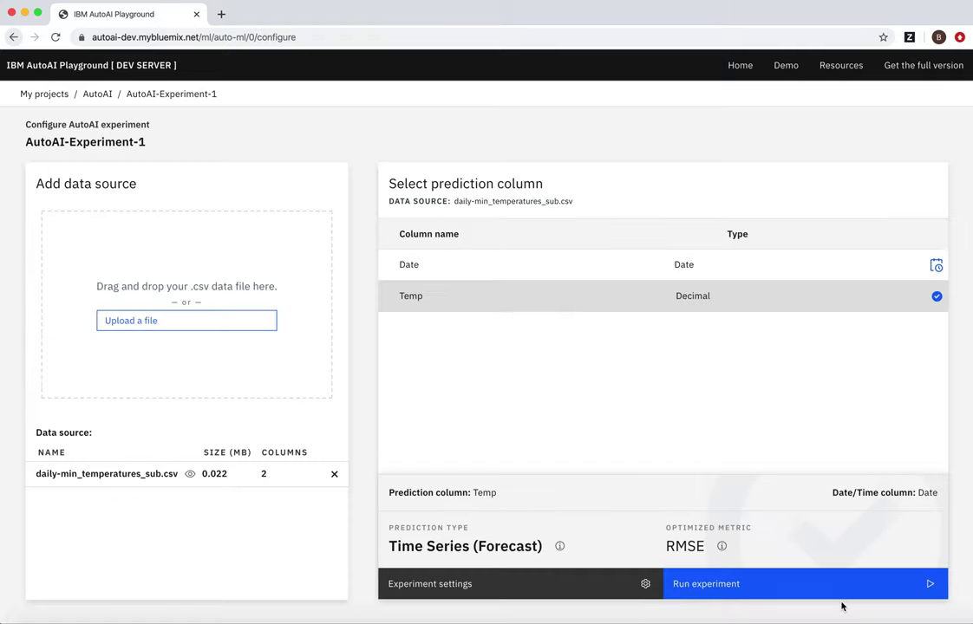
{"action": "left_click", "coordinate": [737, 585]}
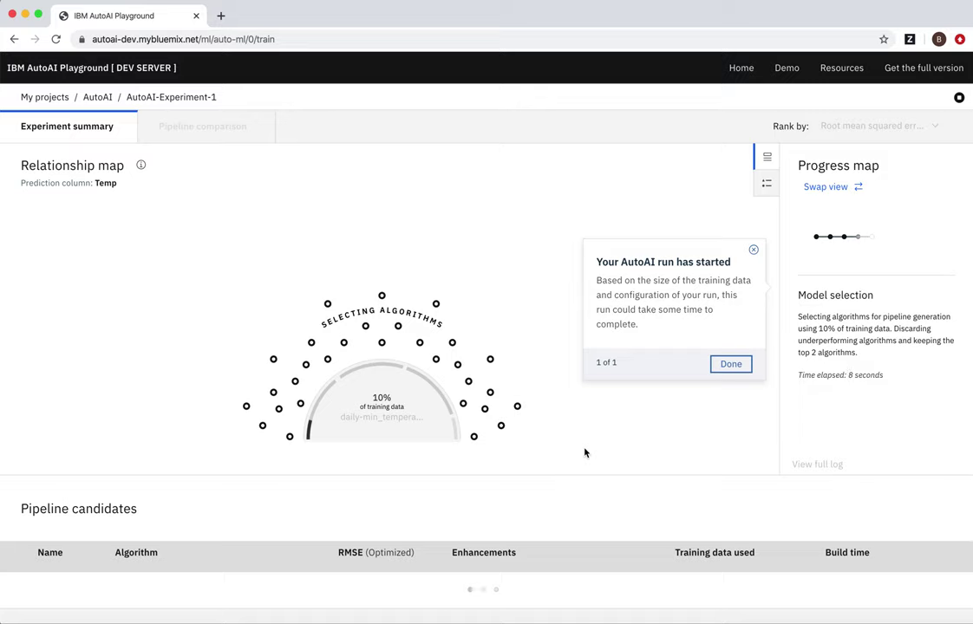
- Dismiss the run-started notice and follow training in the relationship map and pipeline candidates
{"action": "left_click", "coordinate": [483, 423]}
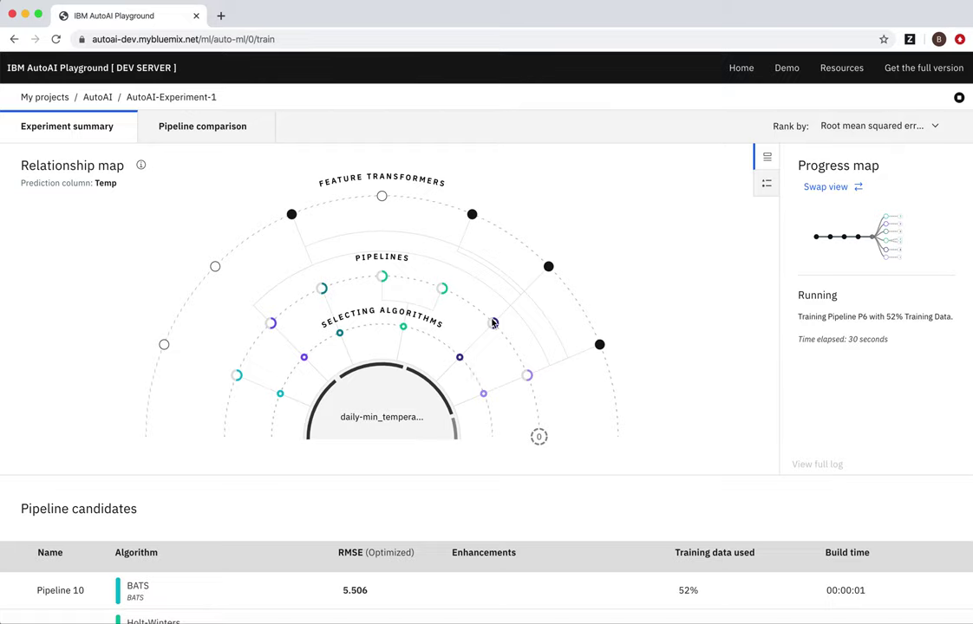
{"action": "mouse_move", "coordinate": [494, 323]}
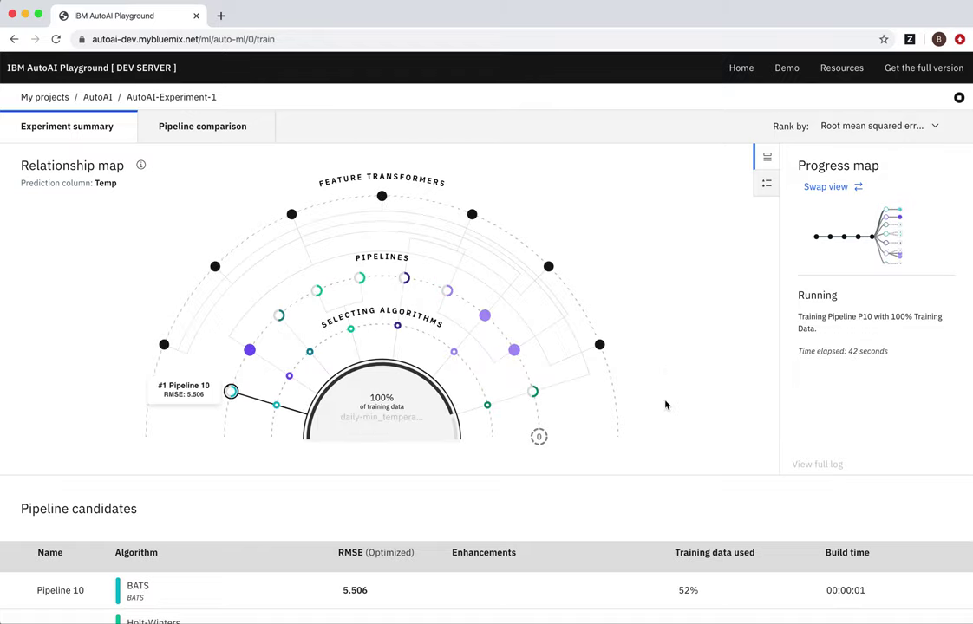
{"action": "scroll", "coordinate": [666, 406], "scroll_direction": "down", "scroll_amount": 5}
{"action": "scroll", "coordinate": [665, 406], "scroll_direction": "down", "scroll_amount": 2}
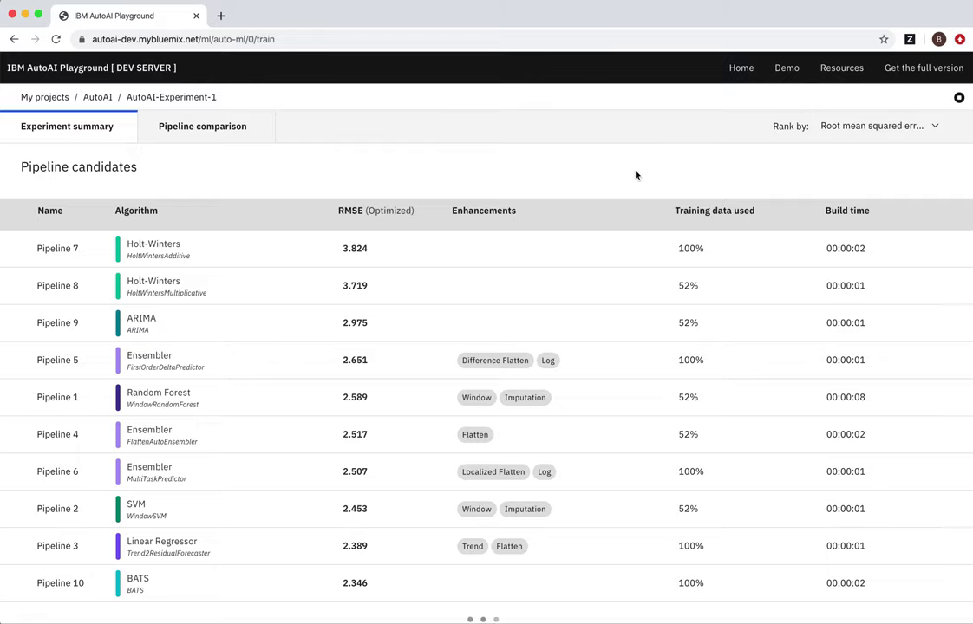
{"action": "scroll", "coordinate": [609, 182], "scroll_direction": "up", "scroll_amount": 2}
{"action": "scroll", "coordinate": [610, 182], "scroll_direction": "up", "scroll_amount": 5}
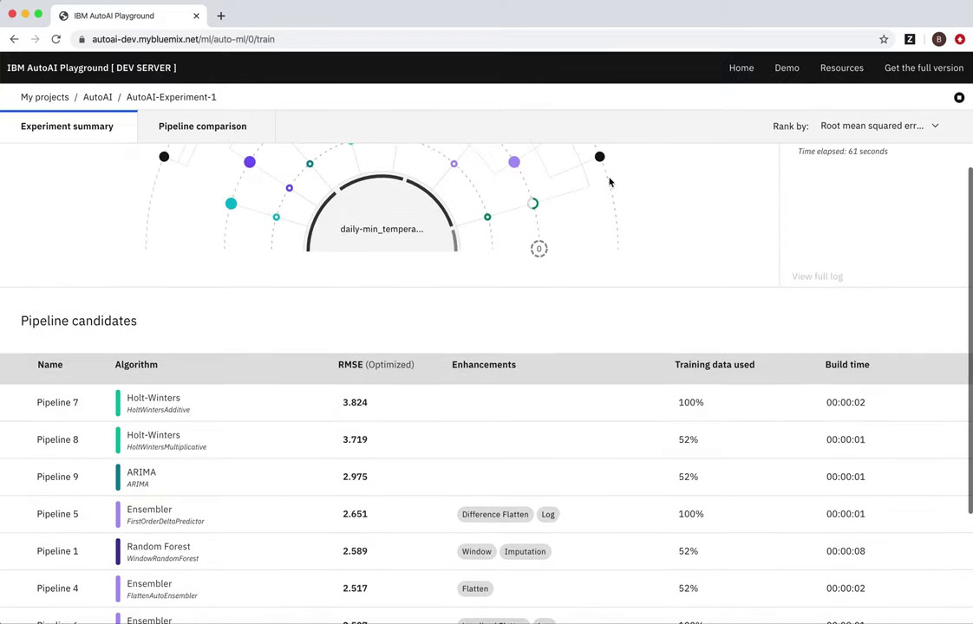
{"action": "scroll", "coordinate": [610, 182], "scroll_direction": "up", "scroll_amount": 2}
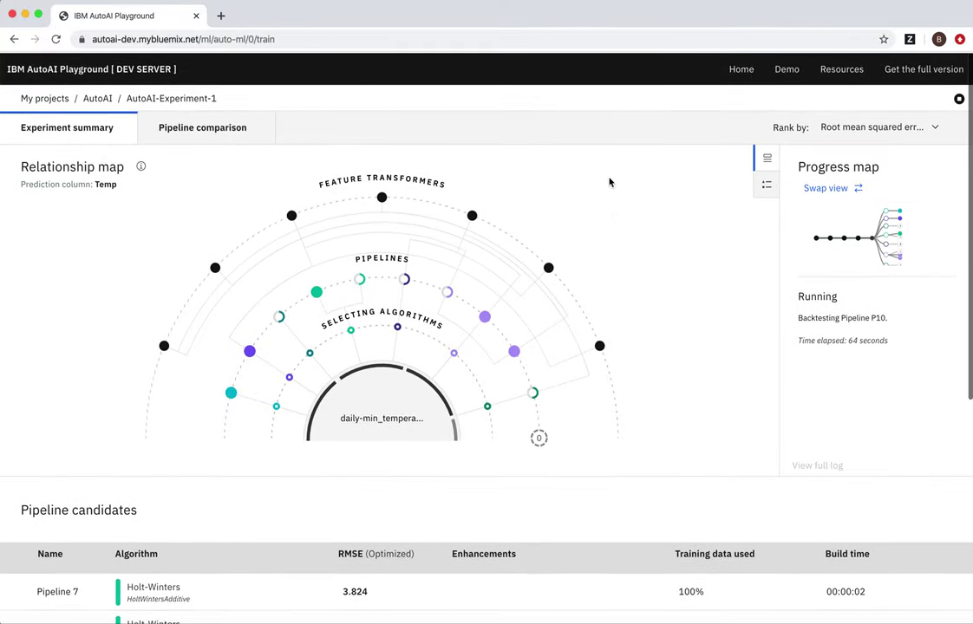
{"action": "left_click", "coordinate": [830, 189]}
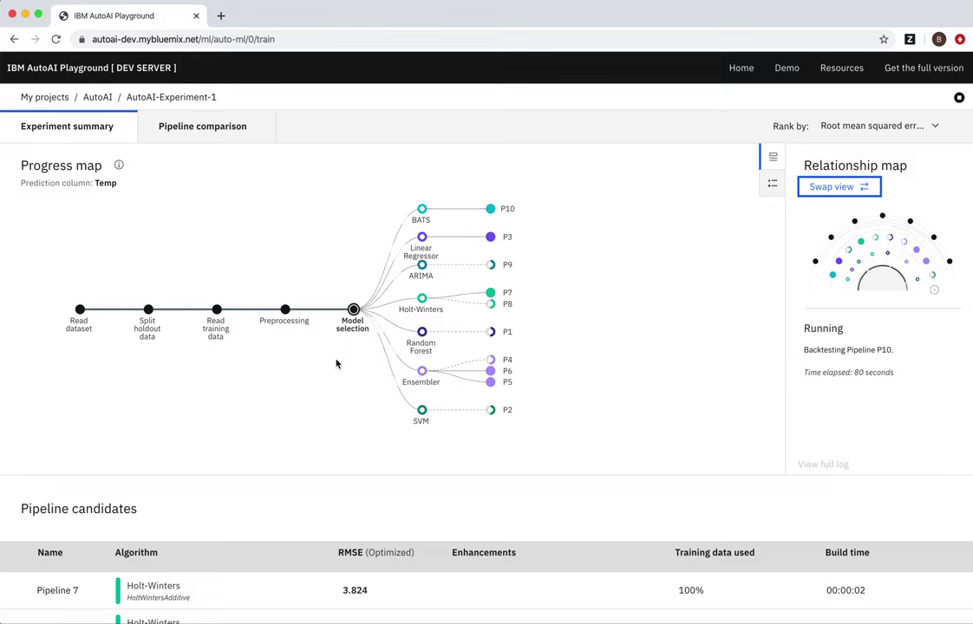
- Watch the progress map until all 10 pipelines are evaluated, with Pipeline 7 (Holt-Winters) ranked first
{"action": "scroll", "coordinate": [337, 365], "scroll_direction": "down", "scroll_amount": 1}
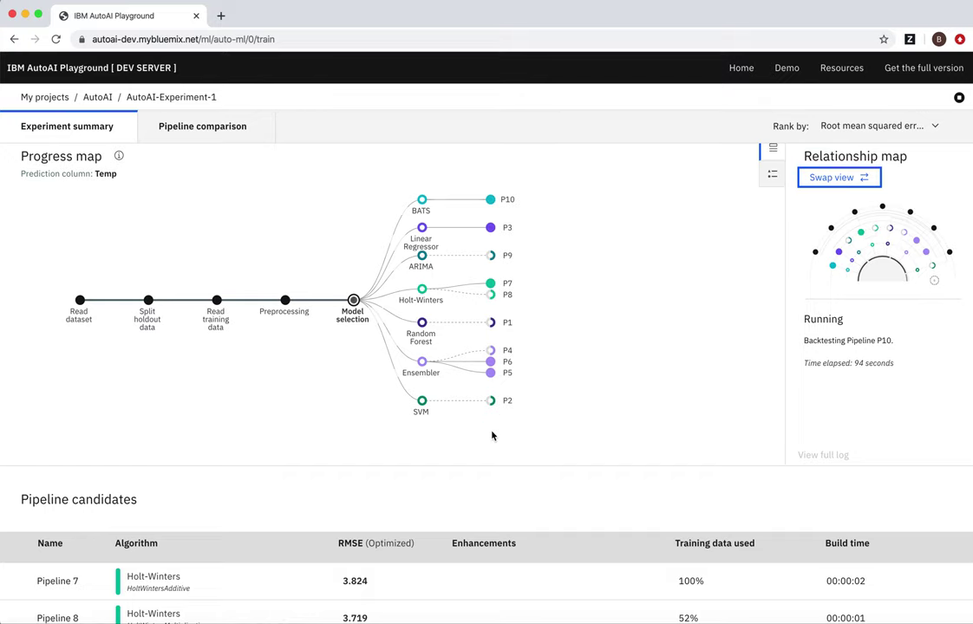
{"action": "scroll", "coordinate": [492, 436], "scroll_direction": "down", "scroll_amount": 1}
{"action": "scroll", "coordinate": [492, 435], "scroll_direction": "down", "scroll_amount": 2}
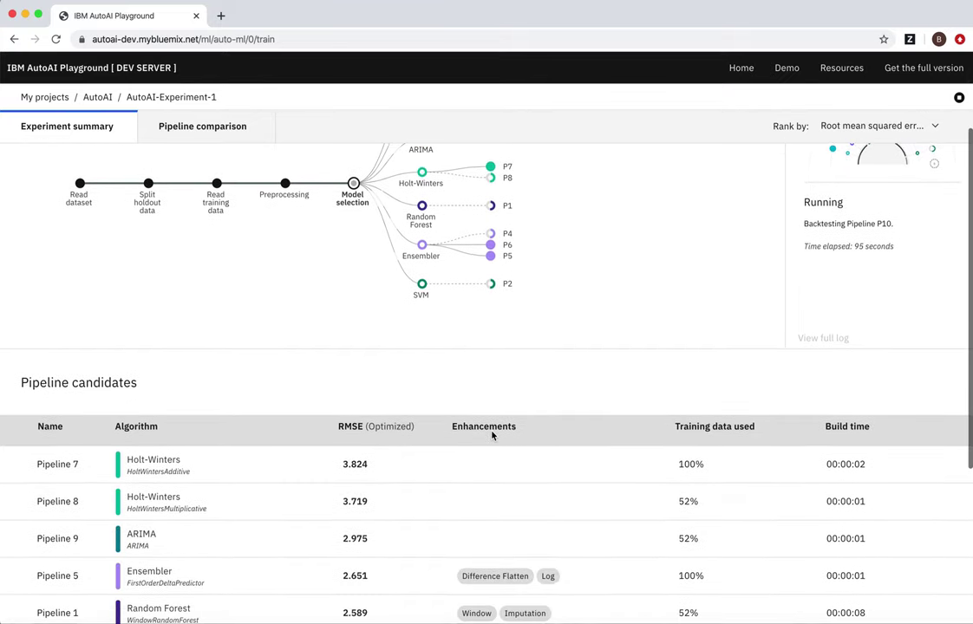
{"action": "scroll", "coordinate": [492, 436], "scroll_direction": "up", "scroll_amount": 1}
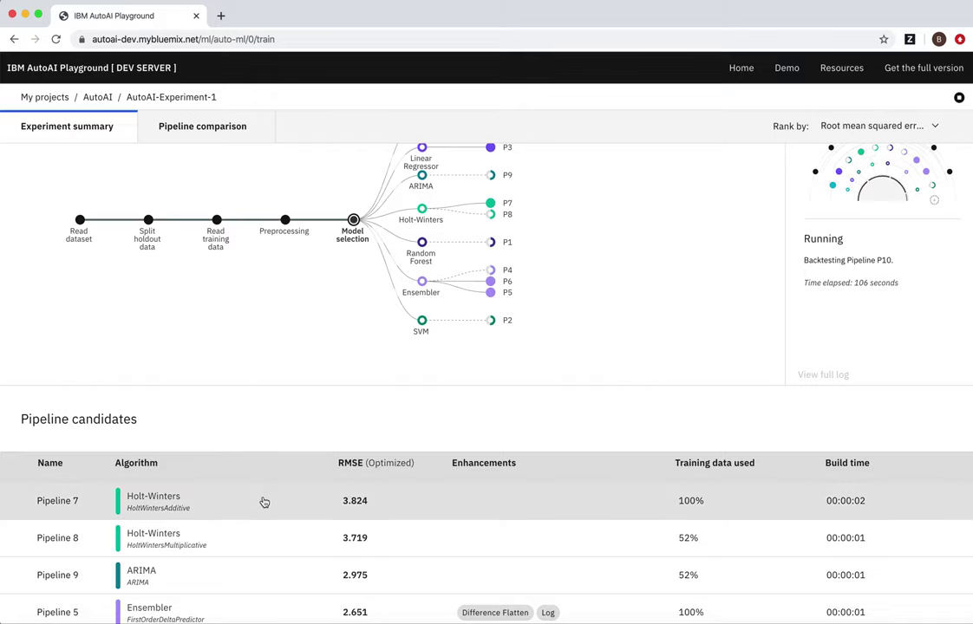
{"action": "scroll", "coordinate": [264, 501], "scroll_direction": "down", "scroll_amount": 1}
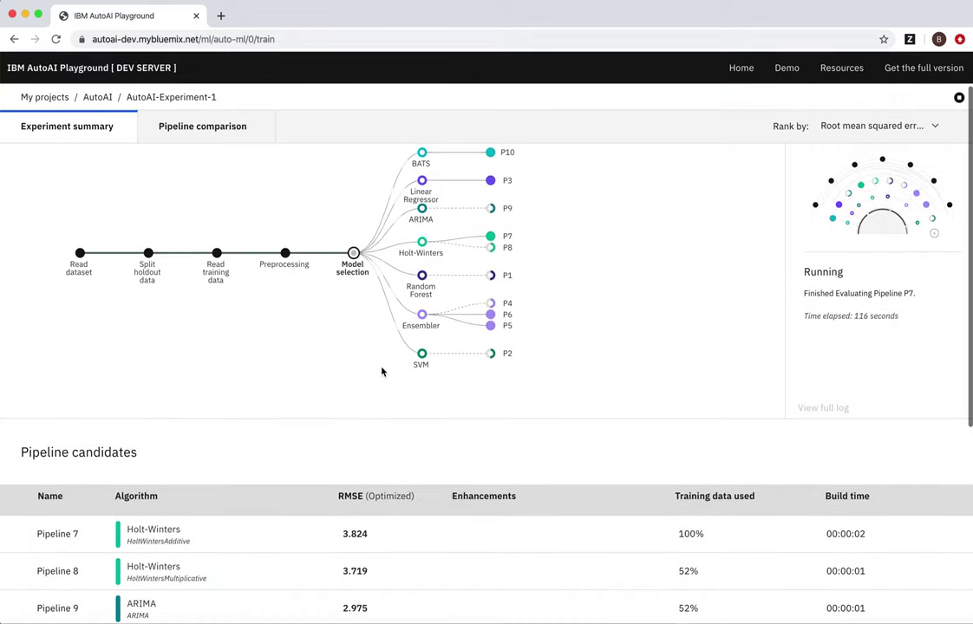
{"action": "scroll", "coordinate": [381, 372], "scroll_direction": "up", "scroll_amount": 1}
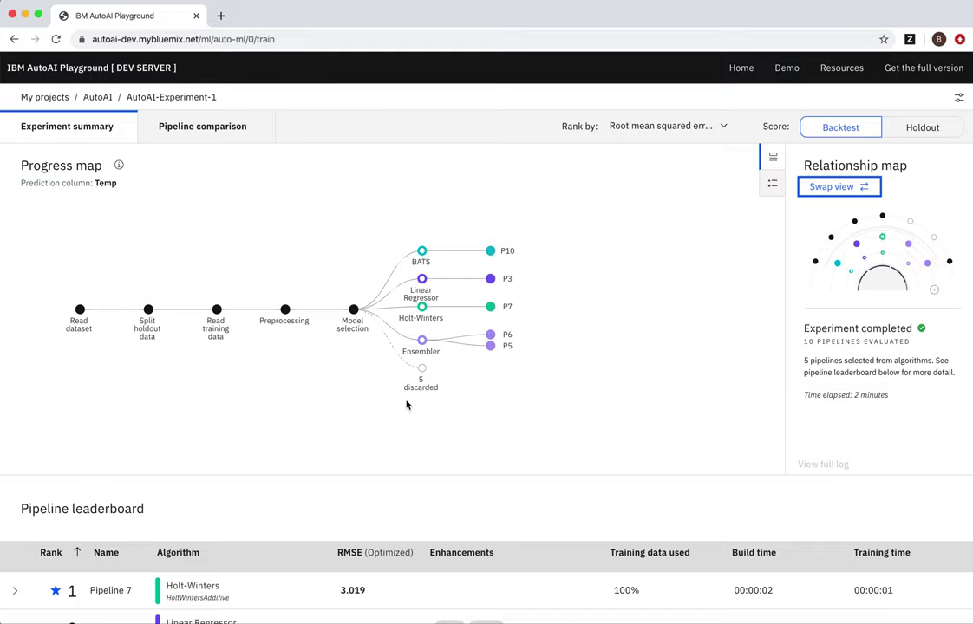
{"action": "scroll", "coordinate": [406, 404], "scroll_direction": "down", "scroll_amount": 5}
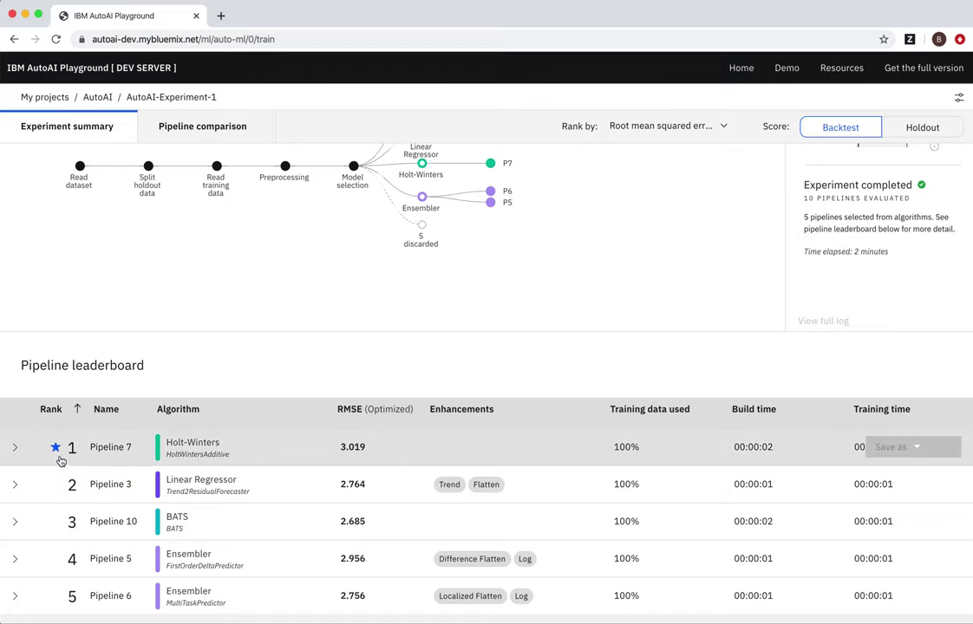
{"action": "mouse_move", "coordinate": [58, 453]}
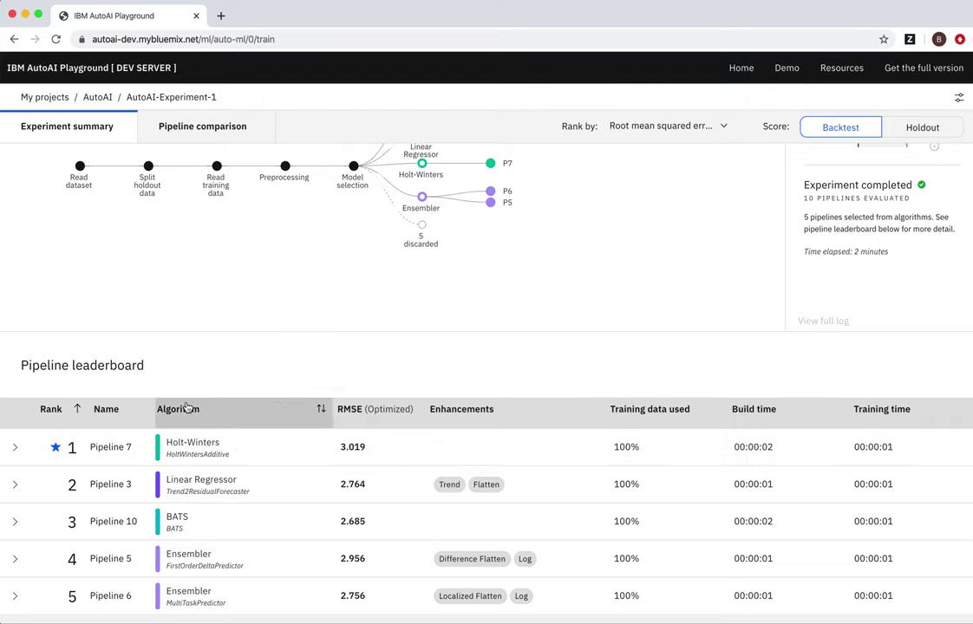
- Expand Pipeline 7's row to see holdout RMSE 1.897, backtest 3.019 and its forecast chart
{"action": "left_click", "coordinate": [14, 449]}
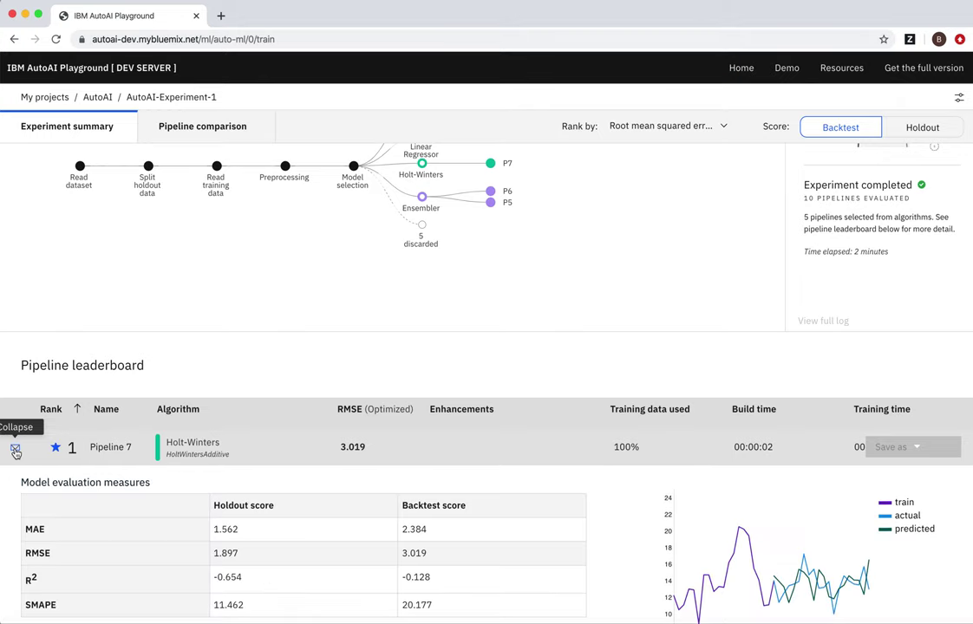
{"action": "scroll", "coordinate": [15, 451], "scroll_direction": "down", "scroll_amount": 2}
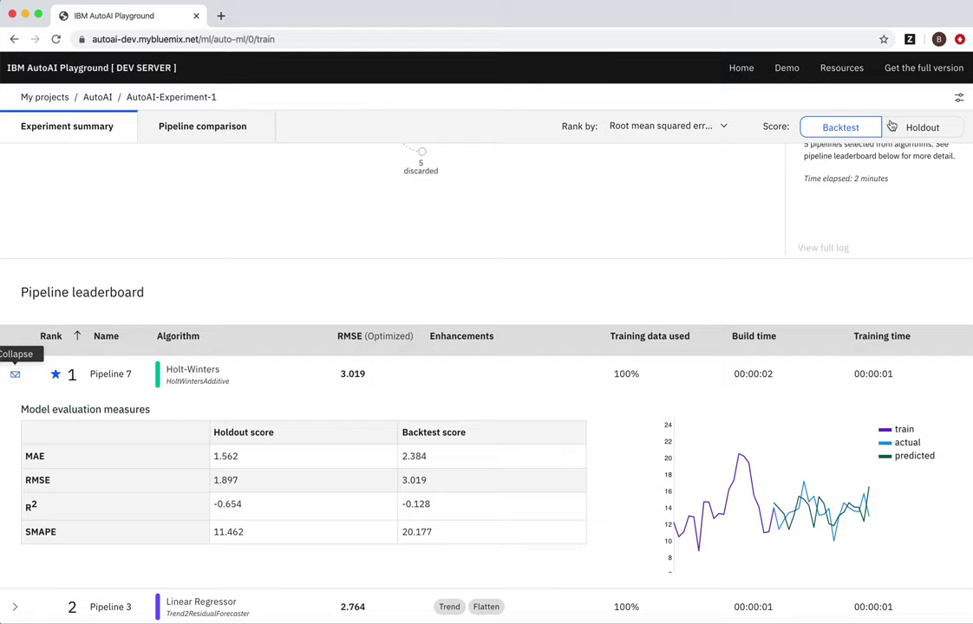
- Toggle leaderboard scores between Holdout and Backtest, ending on Holdout RMSE values
{"action": "left_click", "coordinate": [924, 127]}
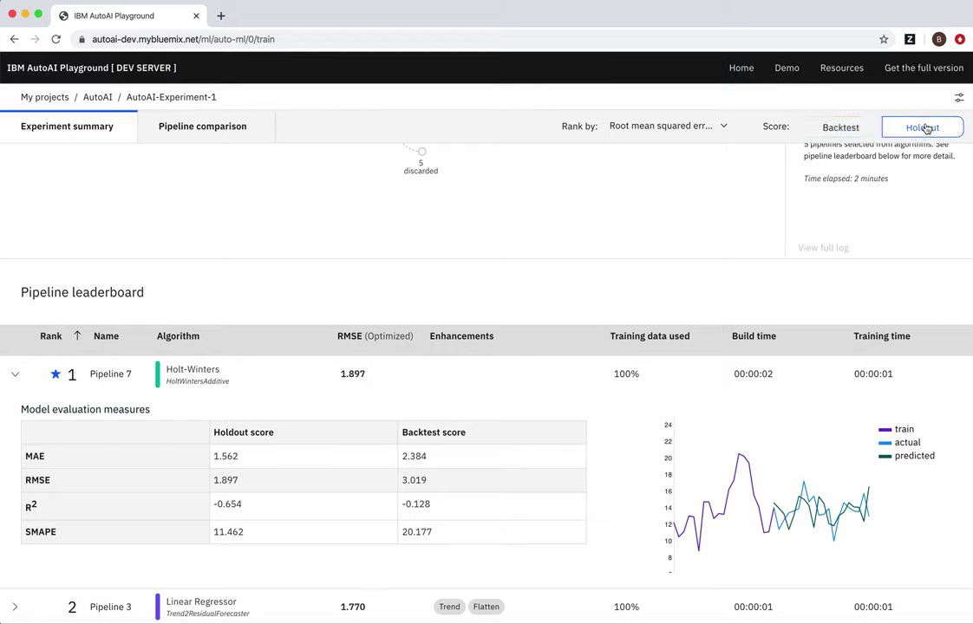
{"action": "left_click", "coordinate": [863, 131]}
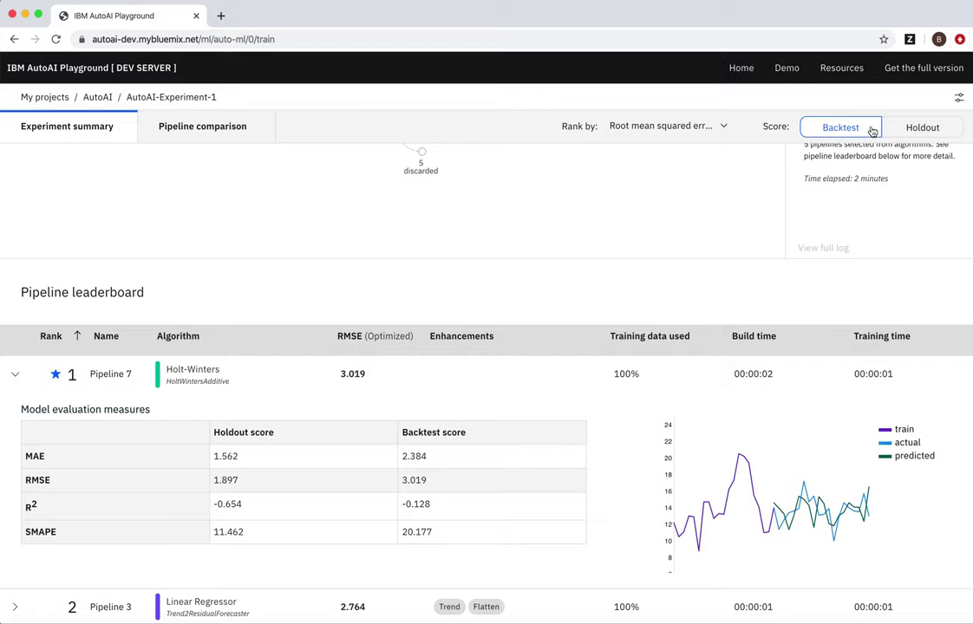
{"action": "left_click", "coordinate": [916, 127]}
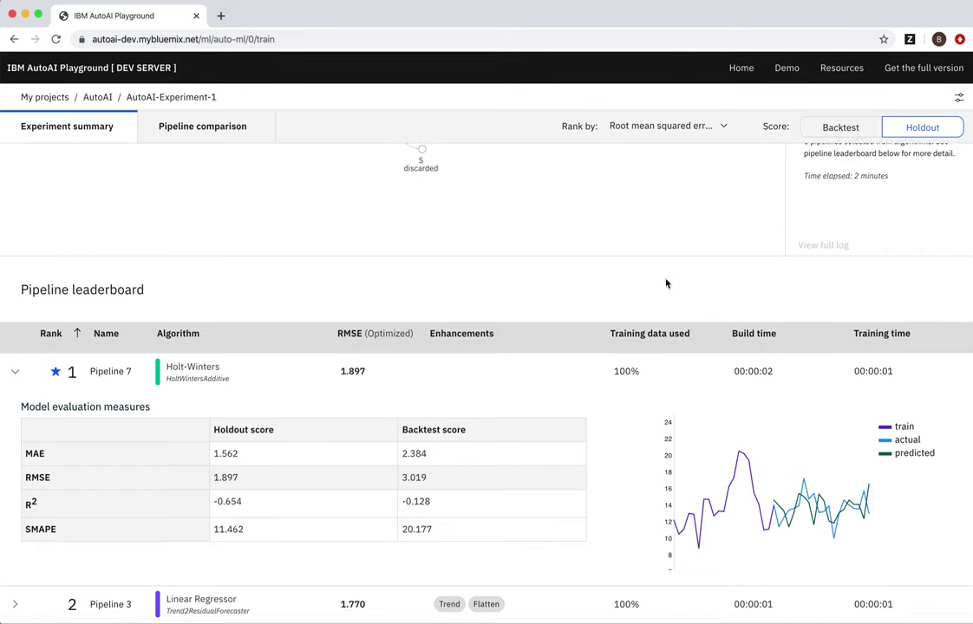
{"action": "scroll", "coordinate": [667, 285], "scroll_direction": "down", "scroll_amount": 2}
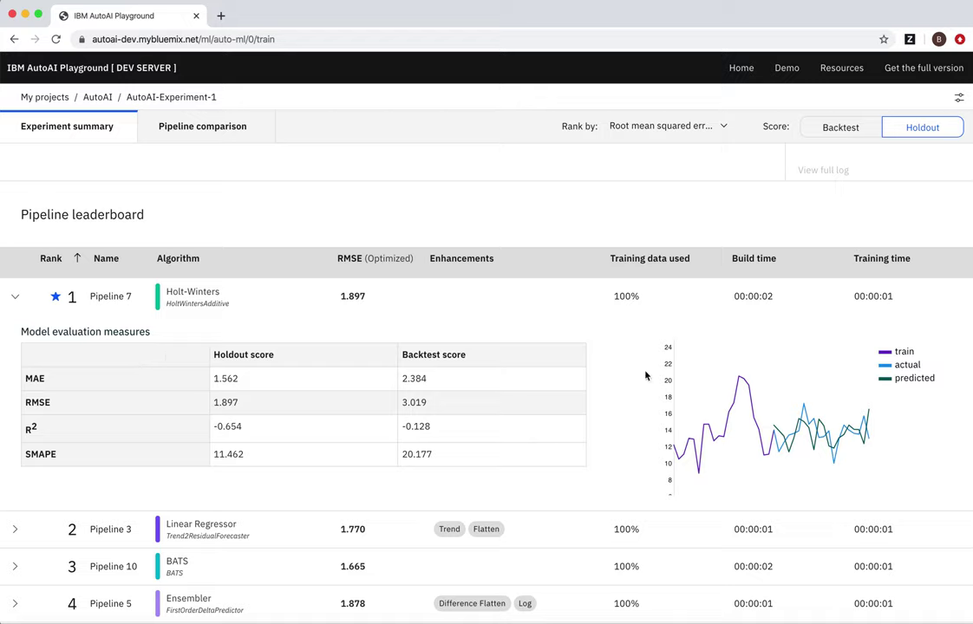
- Open Pipeline 3, the second-ranked LinearRegressor, in the Pipeline Viewer
{"action": "mouse_move", "coordinate": [694, 351]}
{"action": "scroll", "coordinate": [611, 484], "scroll_direction": "down", "scroll_amount": 1}
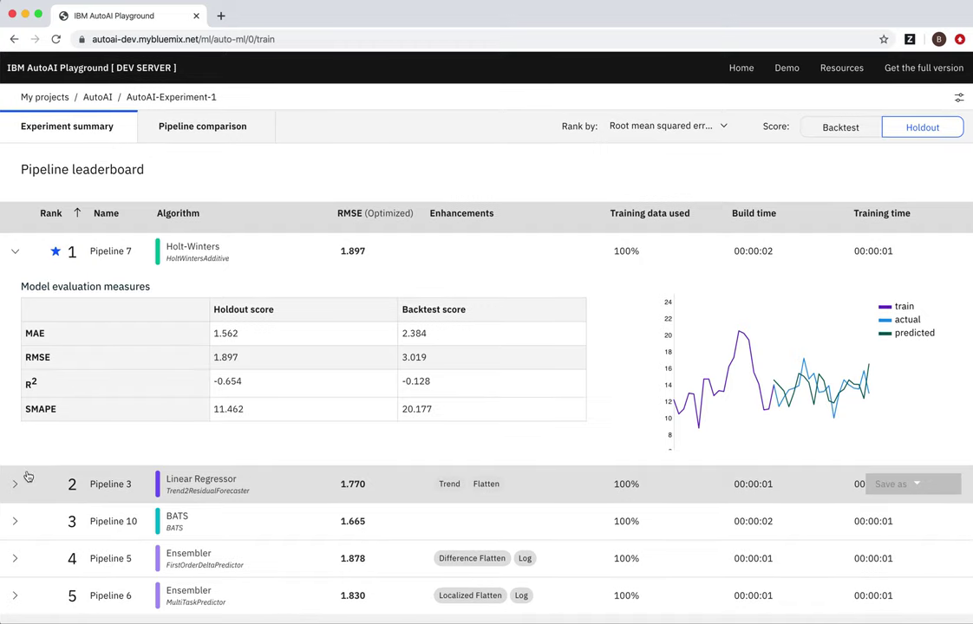
{"action": "left_click", "coordinate": [87, 488]}
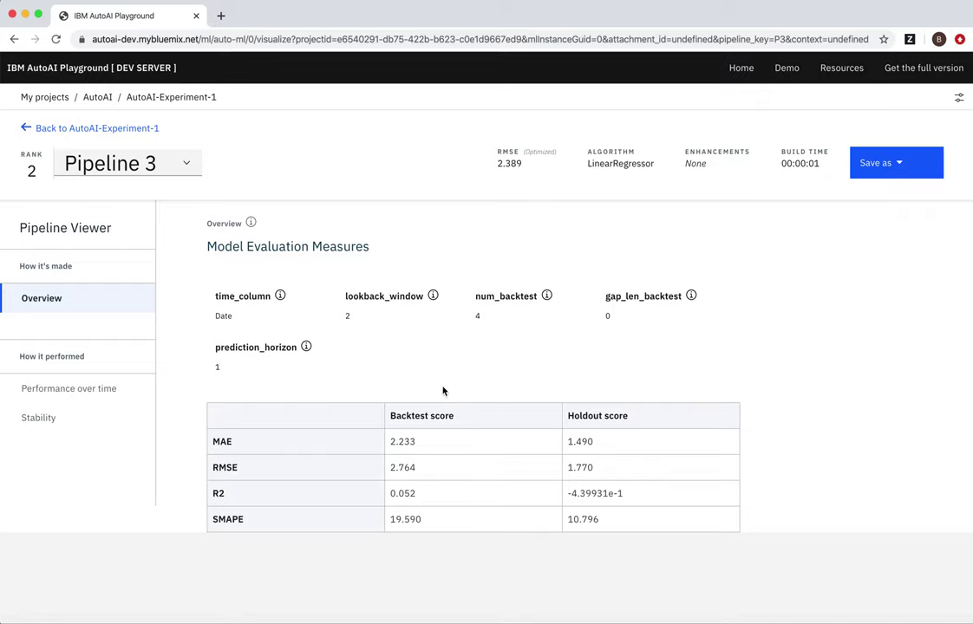
{"action": "left_click", "coordinate": [86, 390]}
- Scroll to Pipeline 3's actual versus predicted Temp chart across Backtest 1–4 and Holdout
{"action": "scroll", "coordinate": [188, 389], "scroll_direction": "down", "scroll_amount": 1}
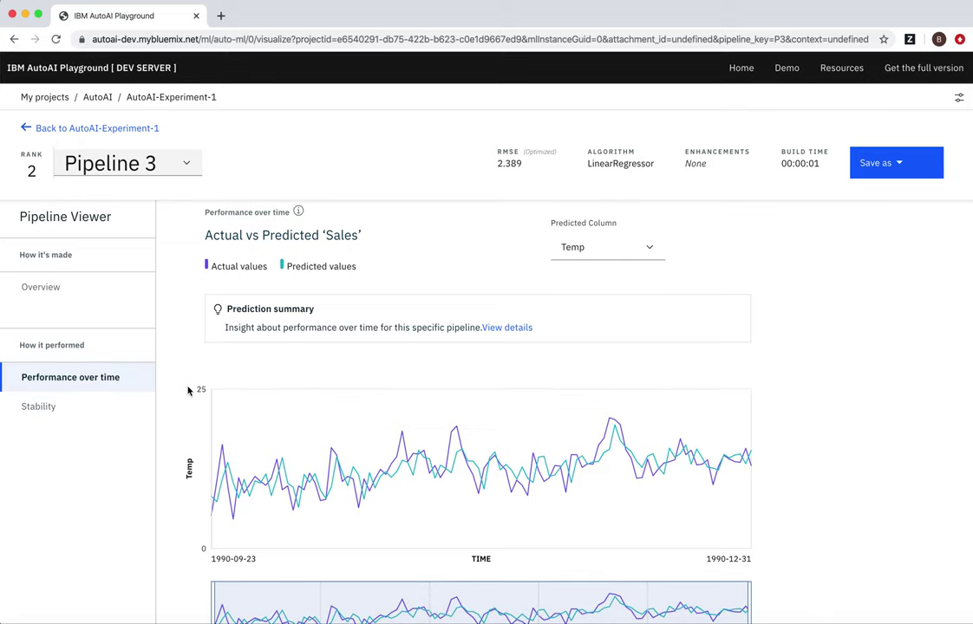
{"action": "scroll", "coordinate": [187, 390], "scroll_direction": "down", "scroll_amount": 2}
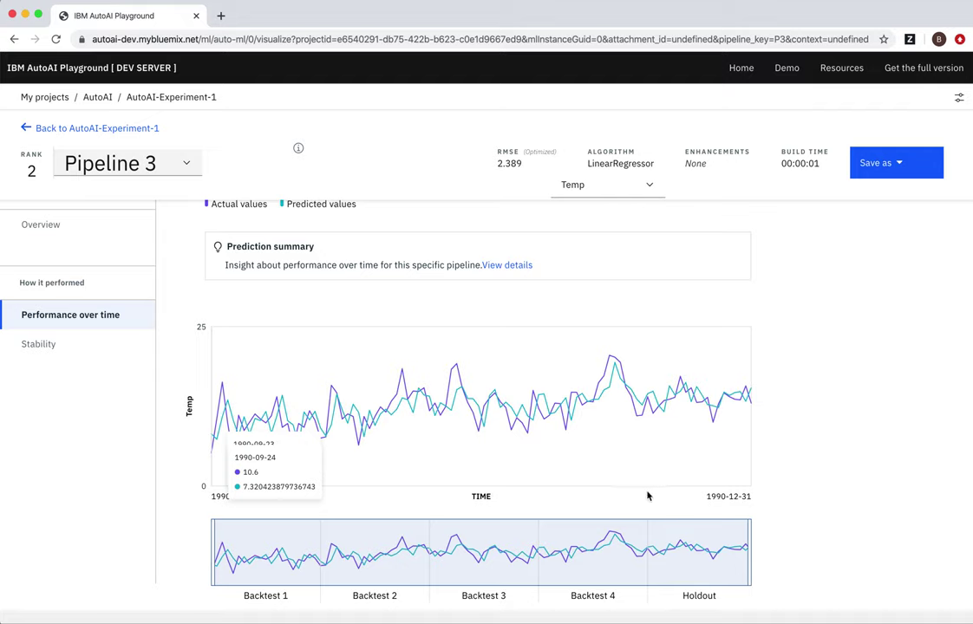
- Show Pipeline 3's Stability chart, switching its score to RMSE and then SMAPE
{"action": "left_click", "coordinate": [54, 354]}
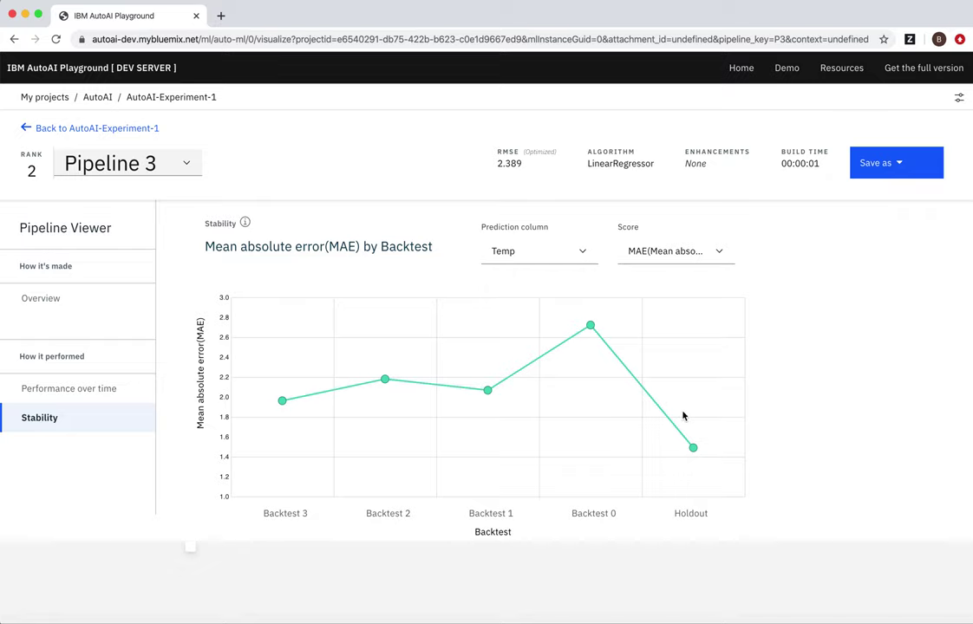
{"action": "left_click", "coordinate": [718, 254]}
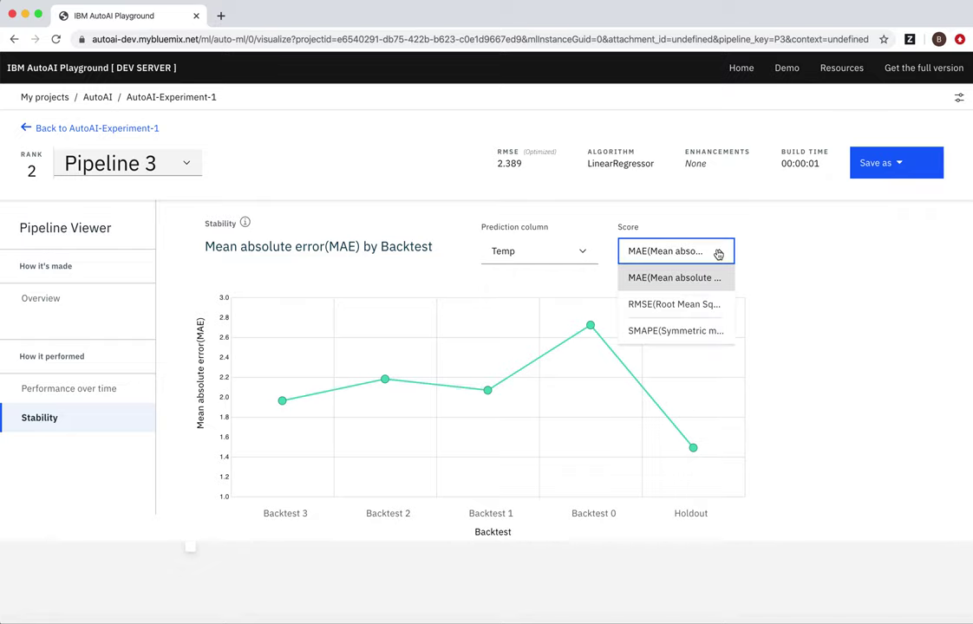
{"action": "left_click", "coordinate": [707, 301]}
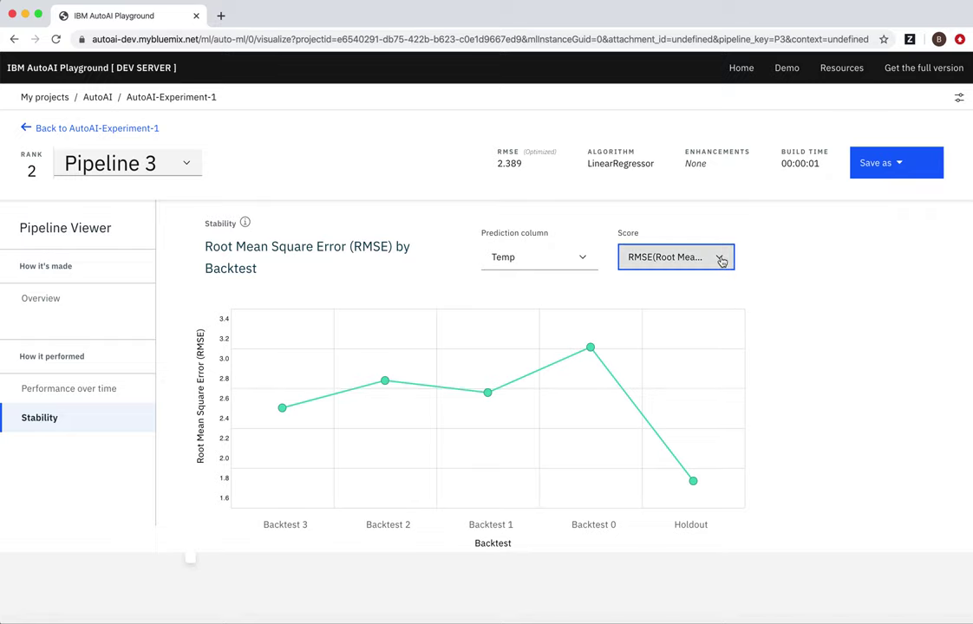
{"action": "left_click", "coordinate": [720, 258]}
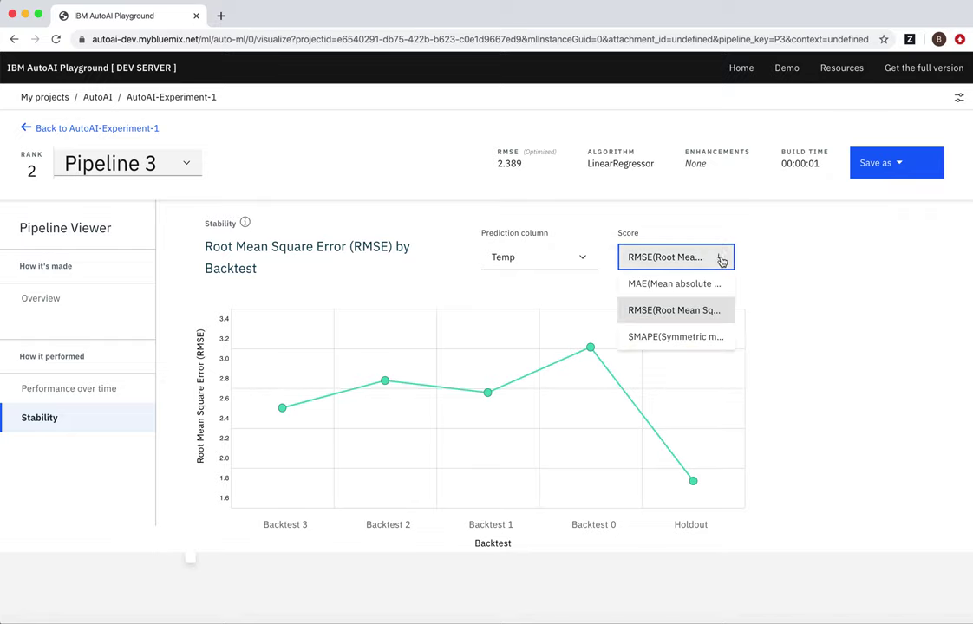
{"action": "left_click", "coordinate": [717, 339]}
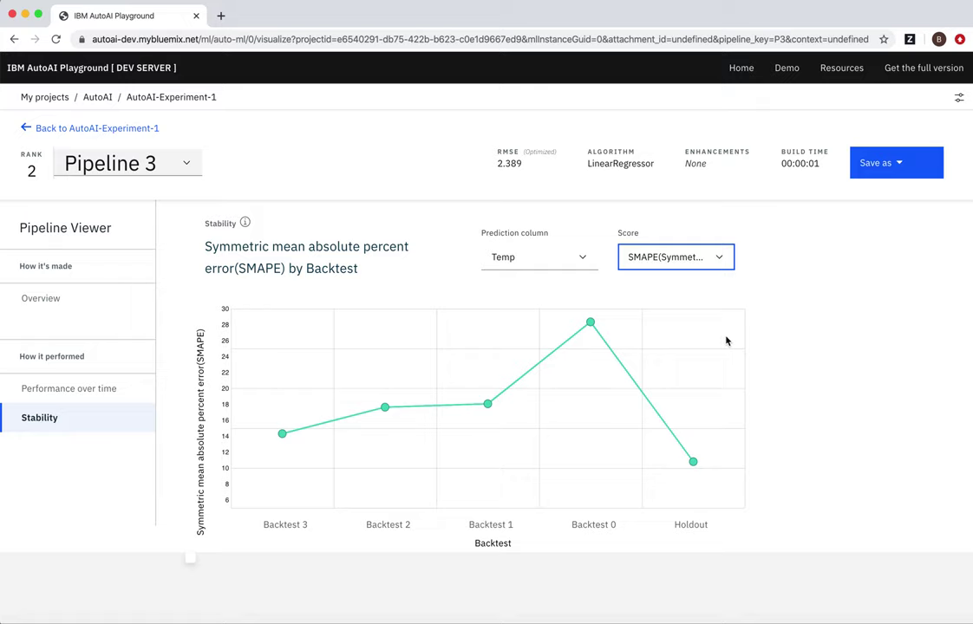
{"action": "left_click", "coordinate": [774, 336]}
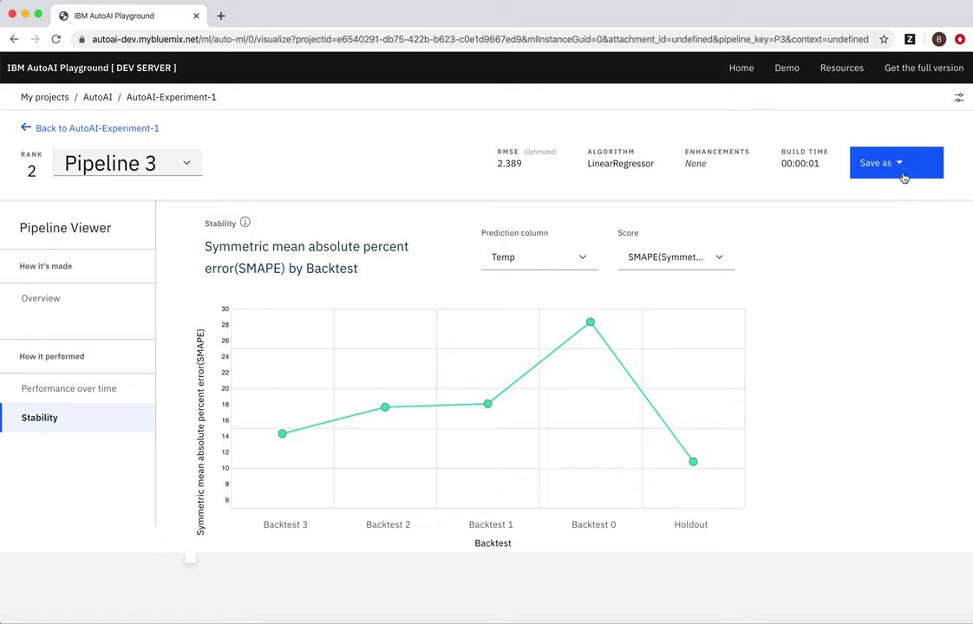
- Leave Pipeline 3 unsaved, return to the leaderboard, and open top-ranked Pipeline 7's details
{"action": "left_click", "coordinate": [903, 173]}
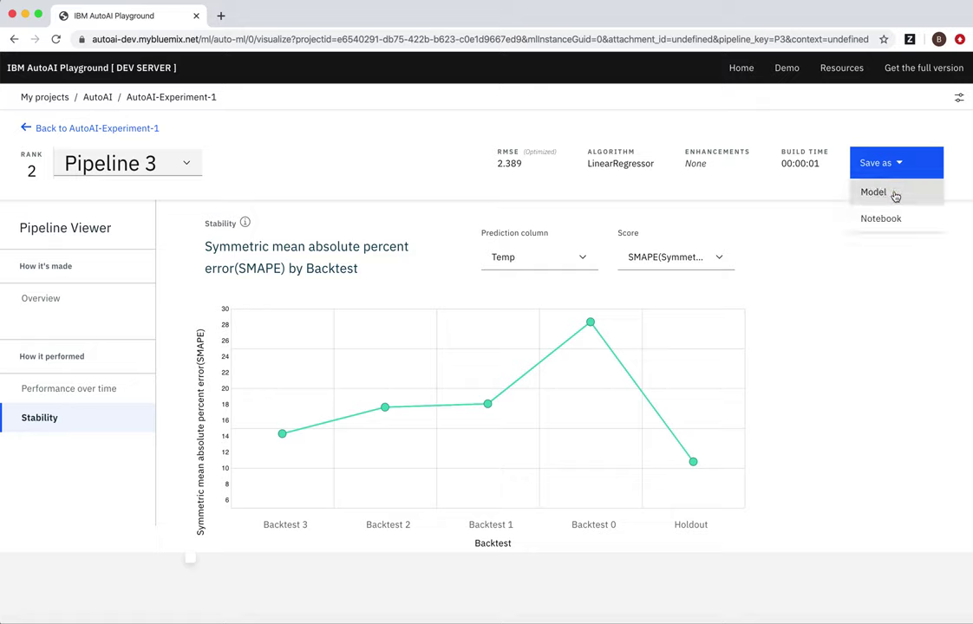
{"action": "left_click", "coordinate": [892, 276]}
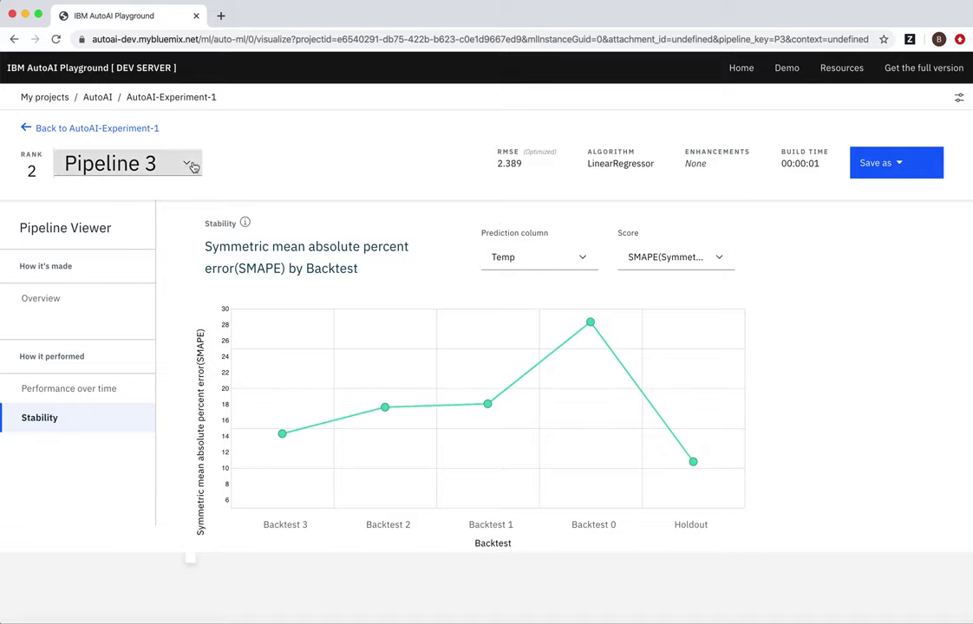
{"action": "left_click", "coordinate": [102, 128]}
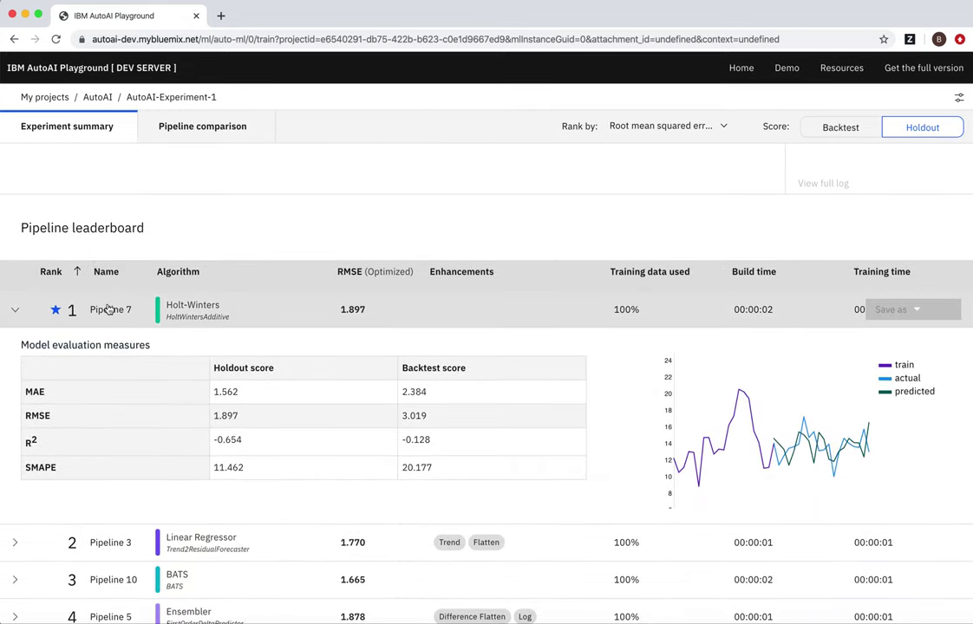
{"action": "left_click", "coordinate": [109, 309]}
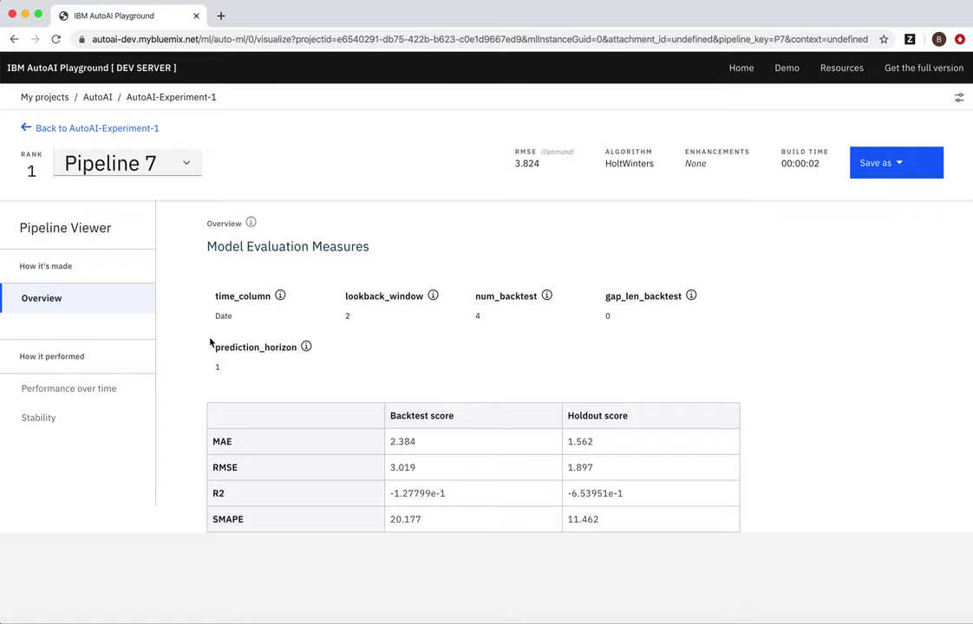
{"action": "left_click", "coordinate": [15, 41]}
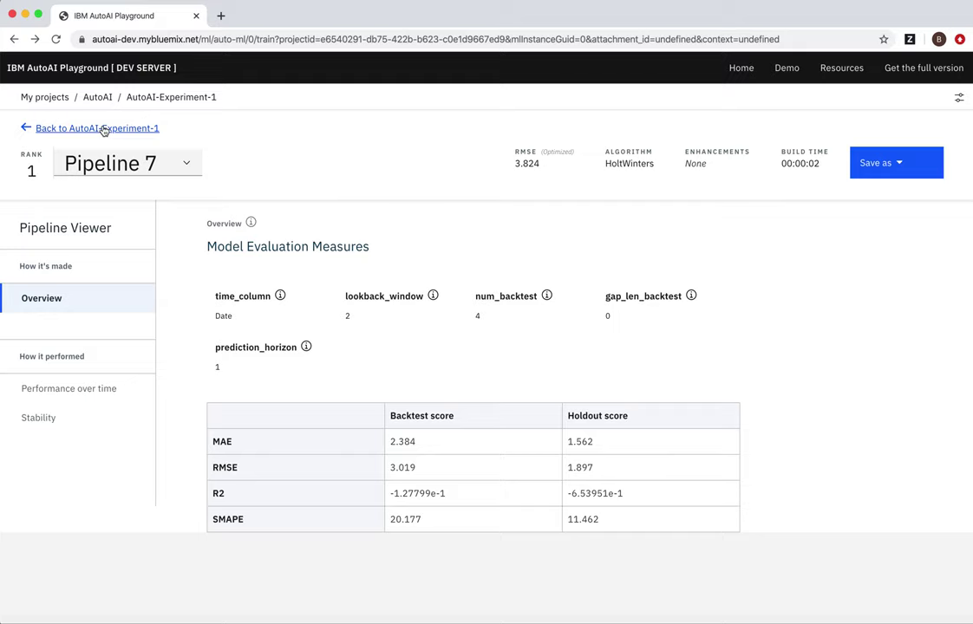
{"action": "left_click", "coordinate": [142, 128]}
{"action": "scroll", "coordinate": [118, 302], "scroll_direction": "down", "scroll_amount": 5}
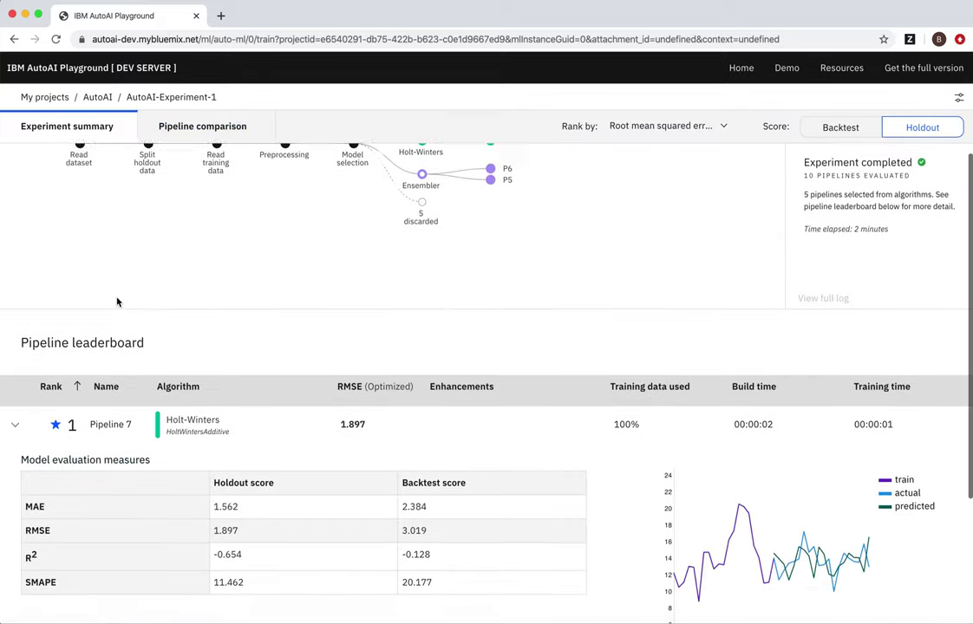
{"action": "scroll", "coordinate": [118, 302], "scroll_direction": "down", "scroll_amount": 2}
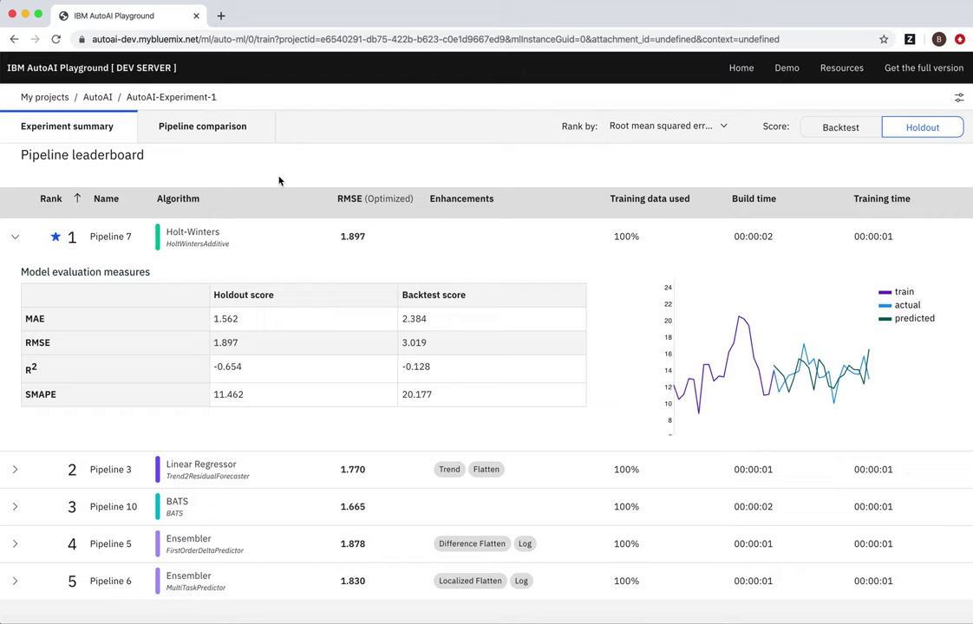
- Reconfigure AutoAI-Experiment-1, confirm overwriting its pipelines, and begin choosing a new CSV file
{"action": "left_click", "coordinate": [961, 99]}
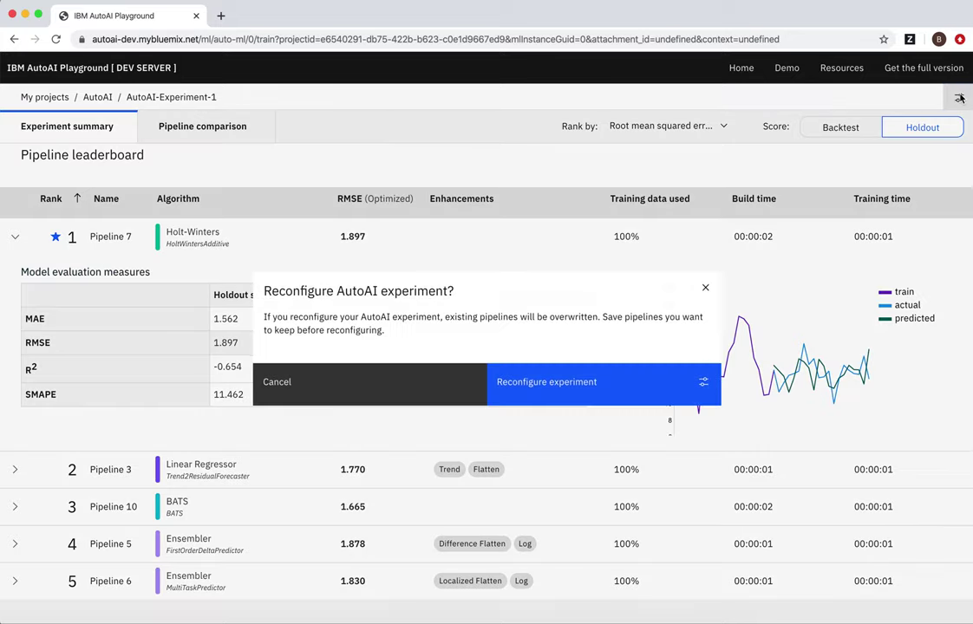
{"action": "left_click", "coordinate": [560, 387]}
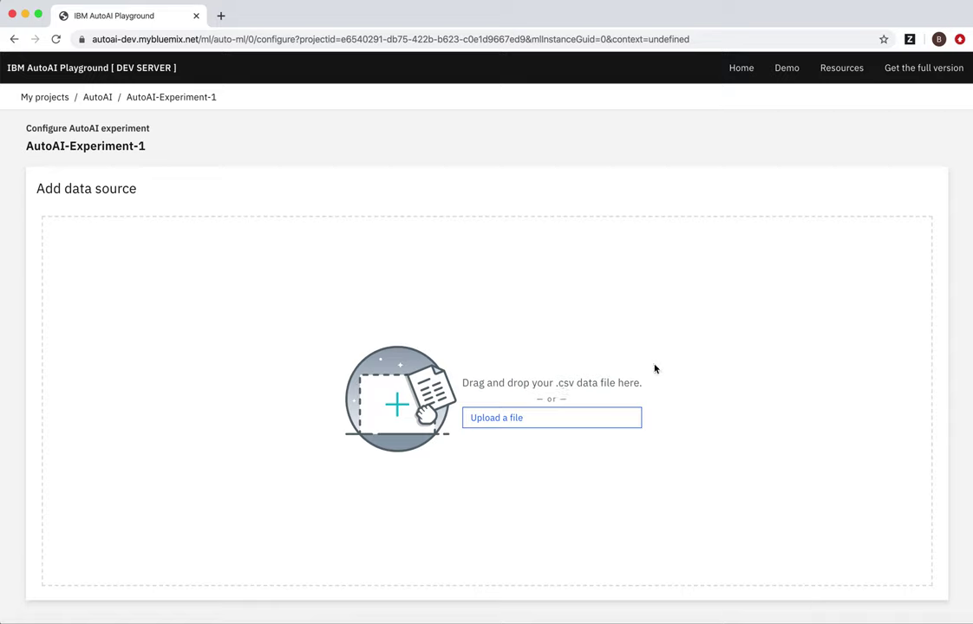
{"action": "left_click", "coordinate": [580, 422]}
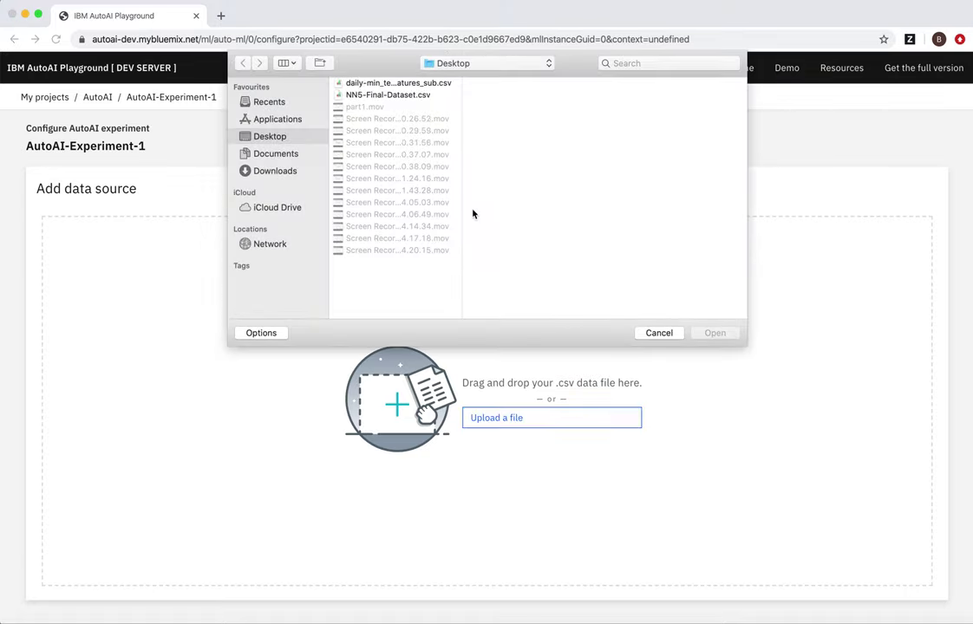
- Upload NN5-Final-Dataset.csv from the Desktop as the new data source
{"action": "left_click", "coordinate": [408, 94]}
{"action": "left_click", "coordinate": [715, 333]}
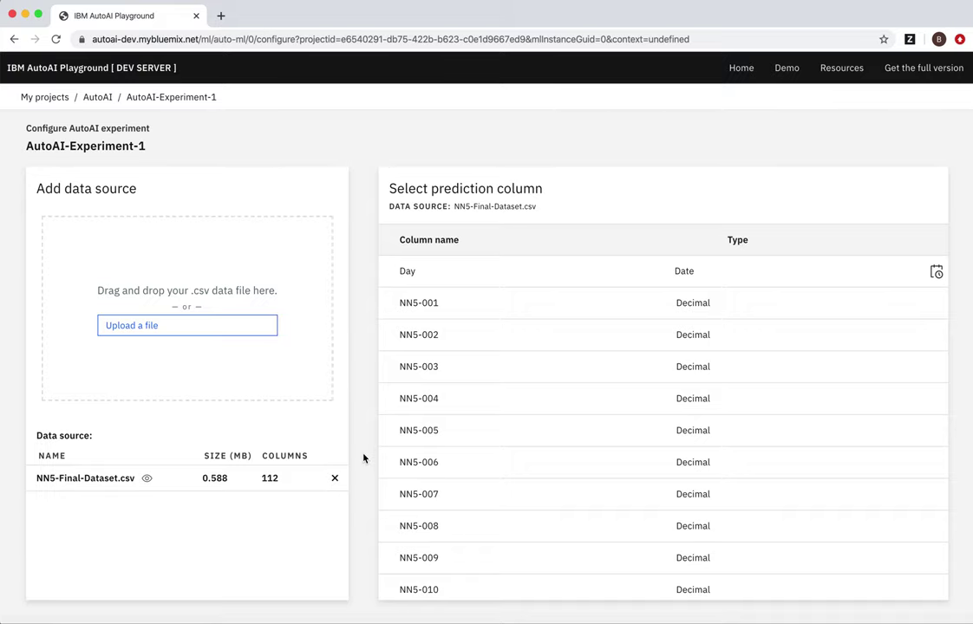
{"action": "scroll", "coordinate": [364, 458], "scroll_direction": "down", "scroll_amount": 1}
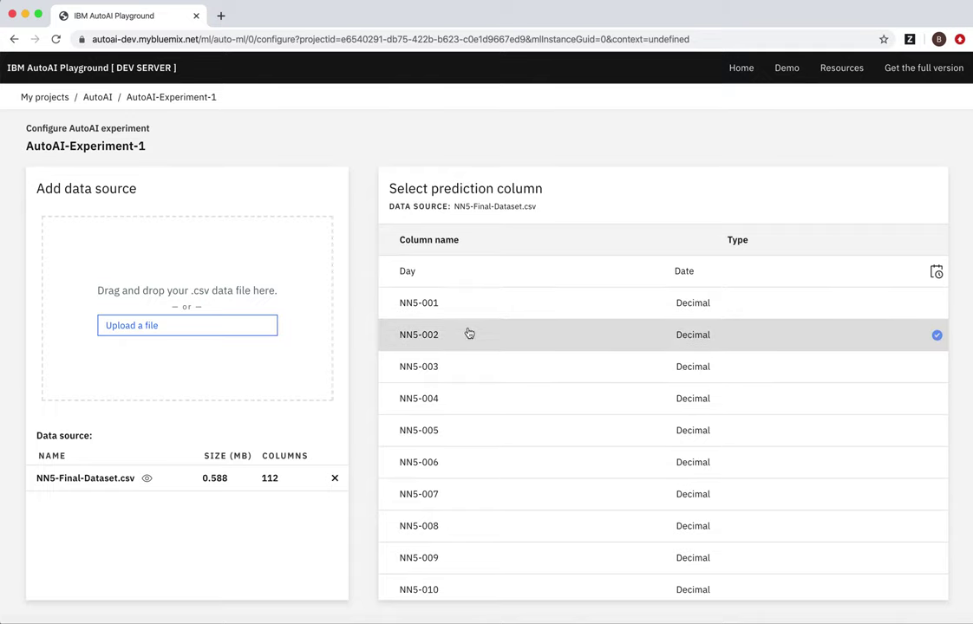
- Select NN5-002, NN5-003 and NN5-004 as the prediction columns
{"action": "left_click", "coordinate": [430, 340]}
{"action": "left_click", "coordinate": [425, 365]}
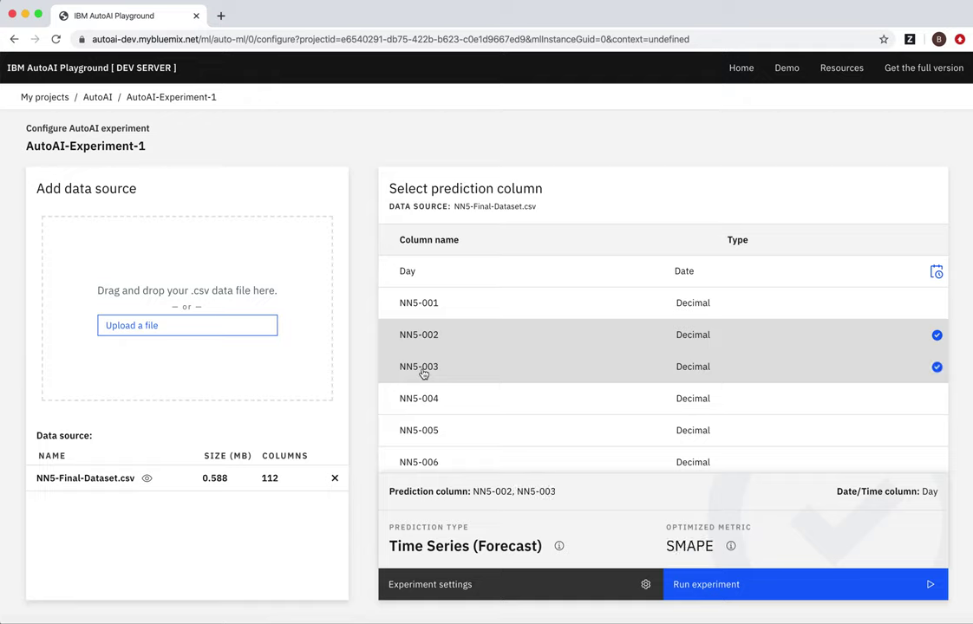
{"action": "left_click", "coordinate": [425, 397]}
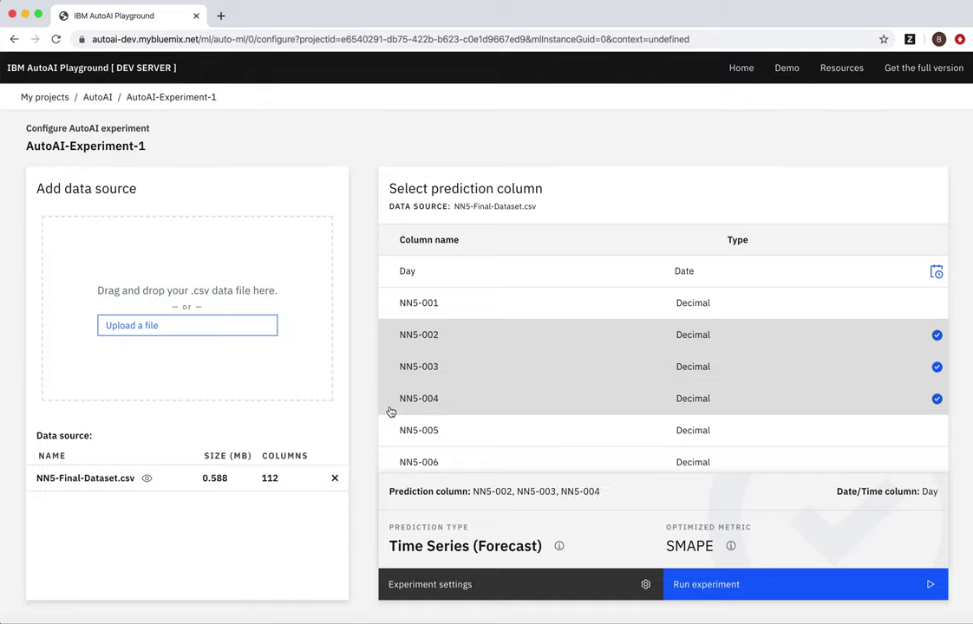
- Run the reconfigured time series experiment
{"action": "scroll", "coordinate": [363, 447], "scroll_direction": "down", "scroll_amount": 1}
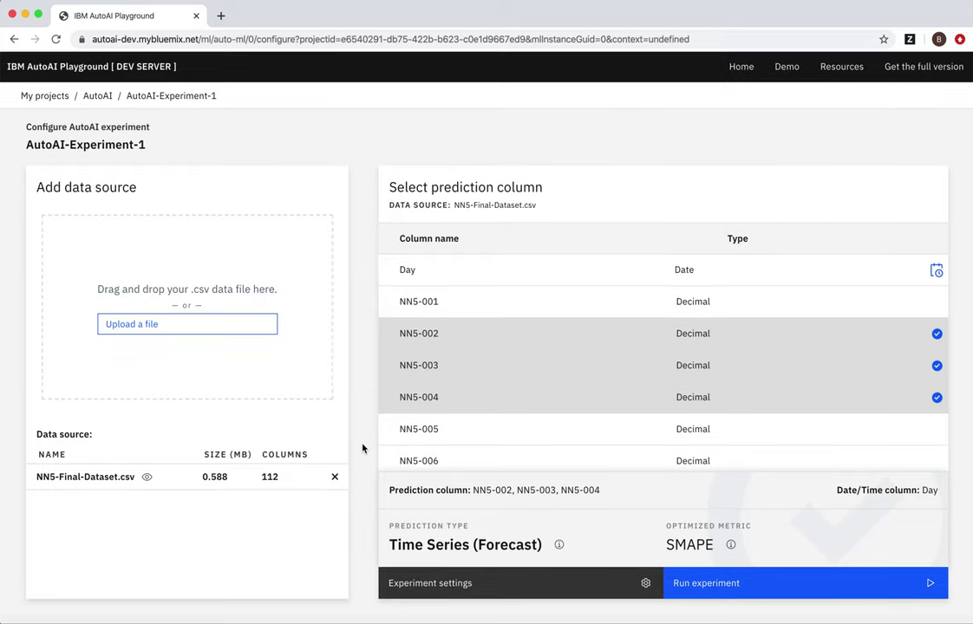
{"action": "scroll", "coordinate": [362, 448], "scroll_direction": "up", "scroll_amount": 1}
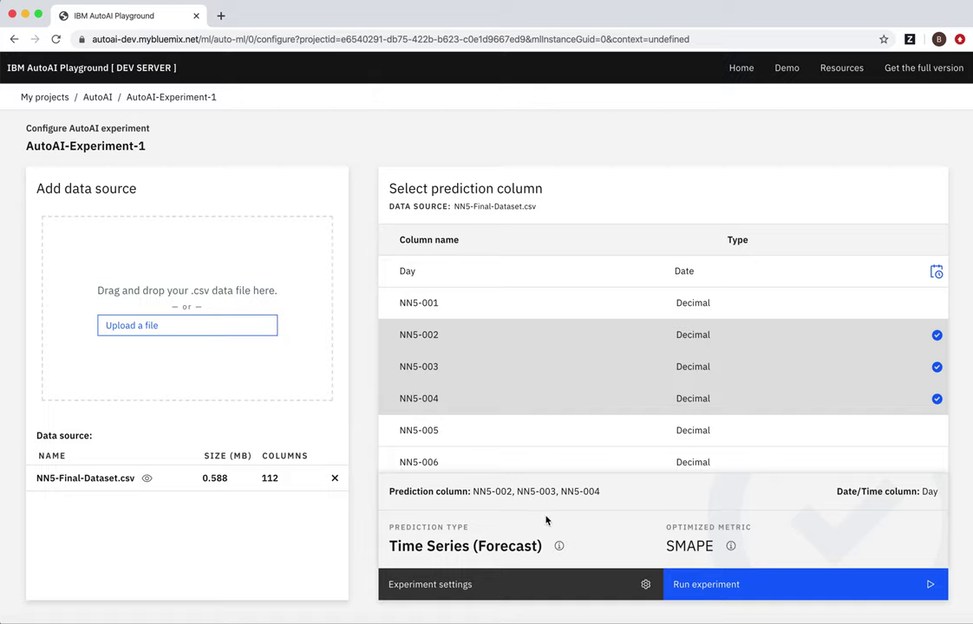
{"action": "left_click", "coordinate": [744, 586]}
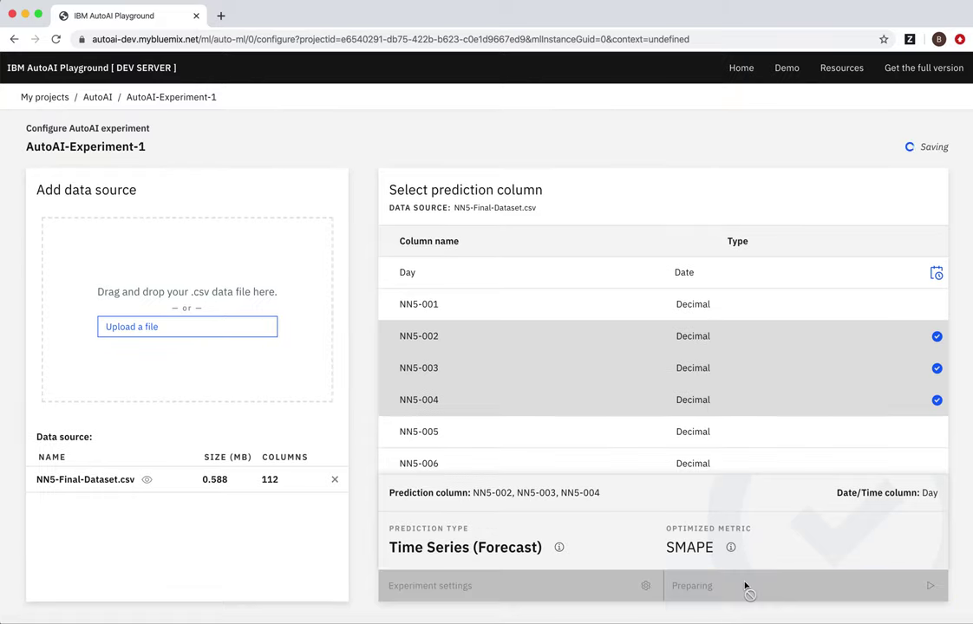